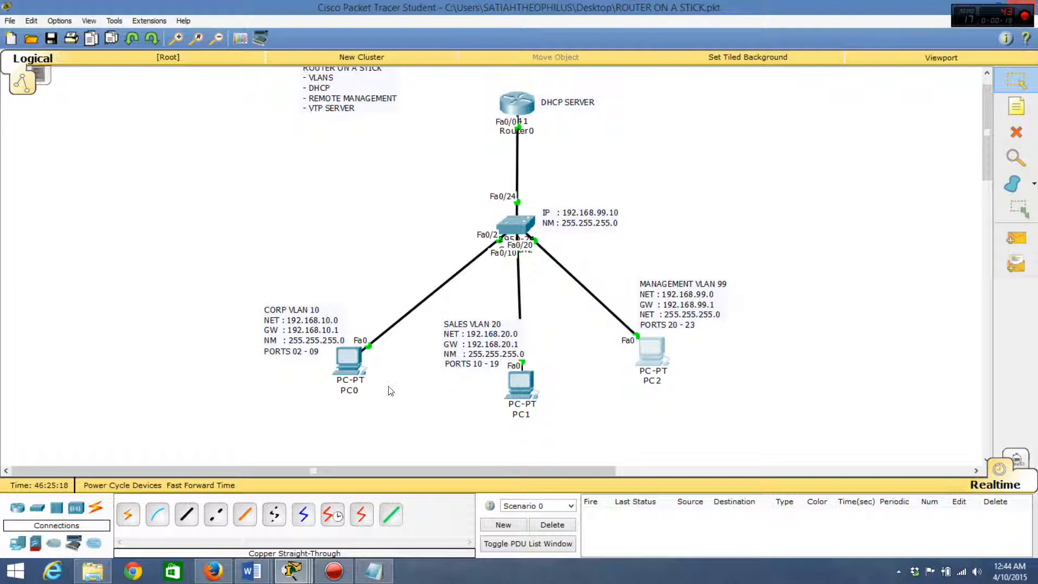
Check the IP configuration of PC0 in the CORP VLAN 10 group, then close its window
{"action": "left_click", "coordinate": [349, 361]}
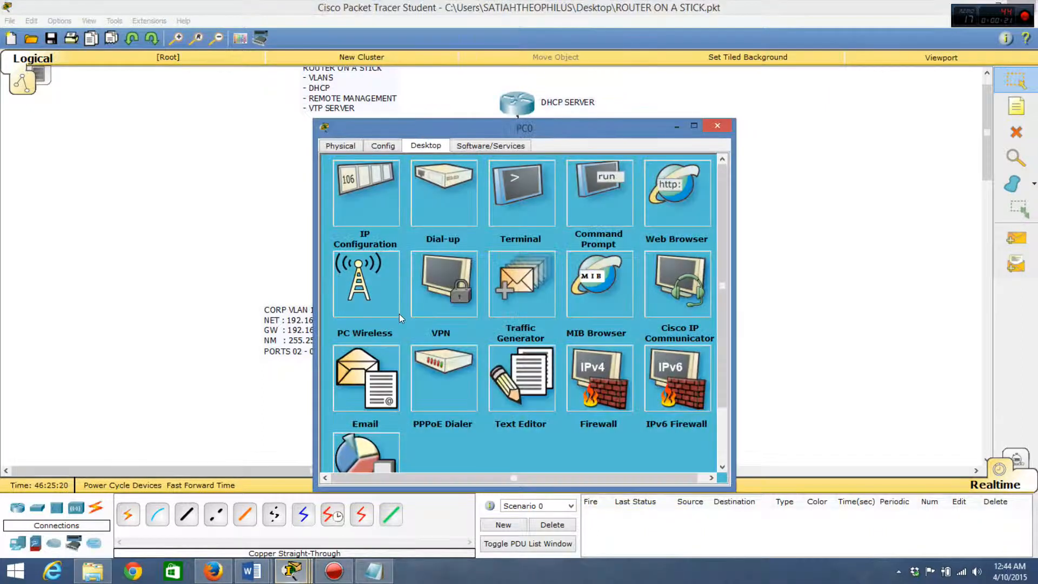
{"action": "left_click", "coordinate": [355, 167]}
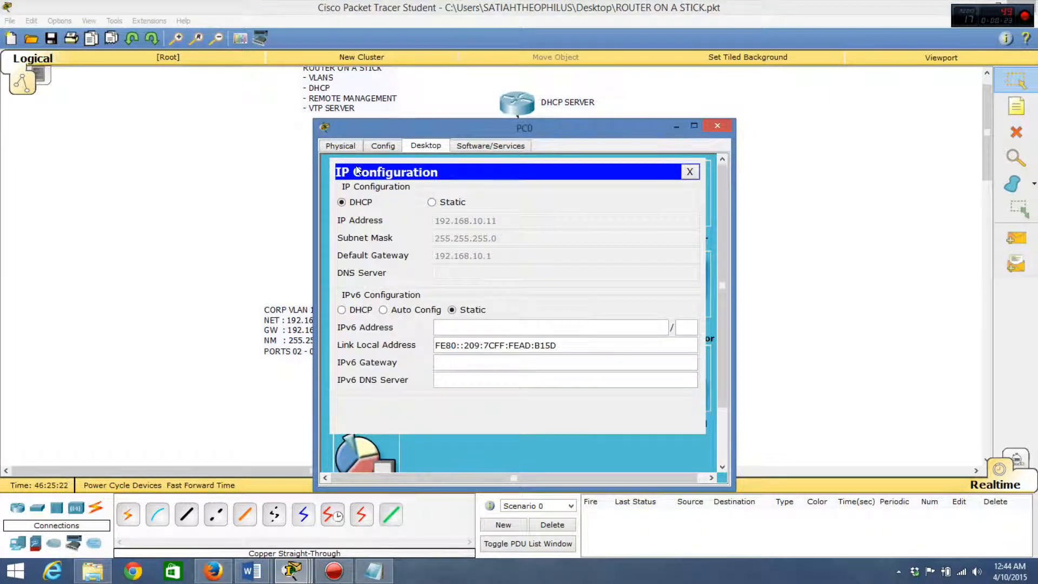
{"action": "left_click", "coordinate": [689, 172]}
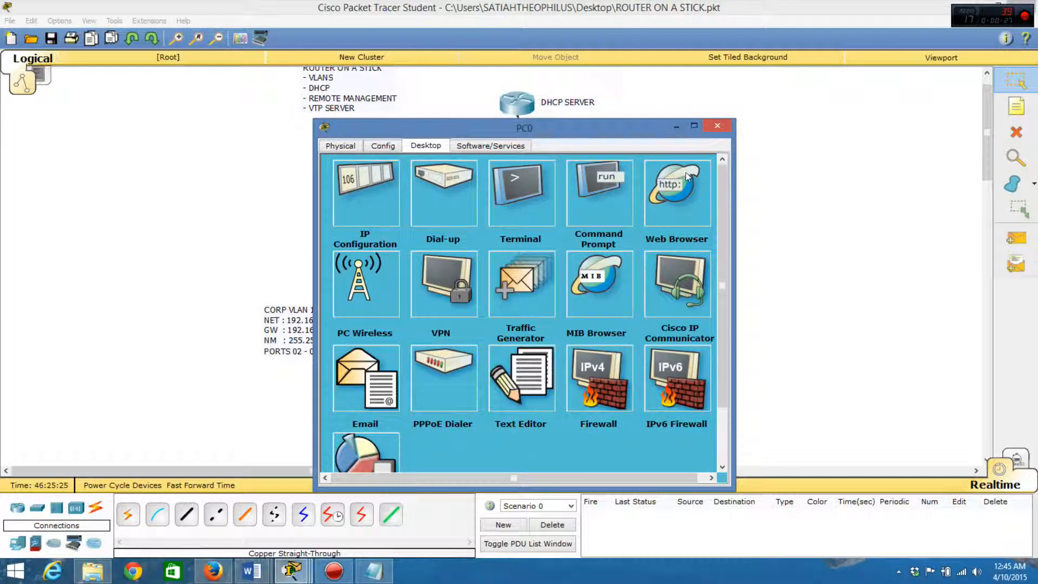
{"action": "left_click", "coordinate": [716, 123]}
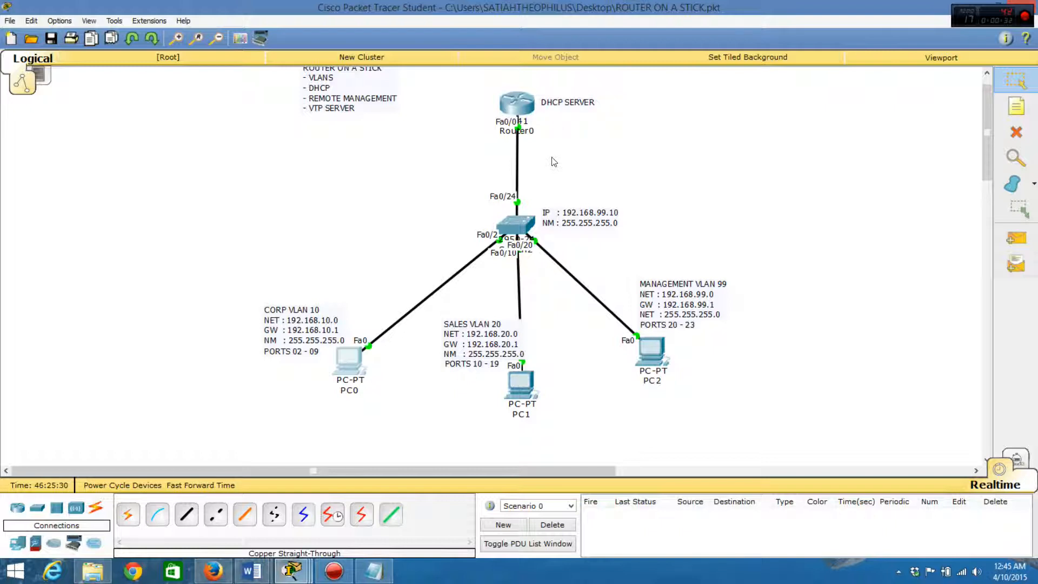
Check the IP configuration of PC1 in the SALES VLAN 20 group and close its window
{"action": "left_click", "coordinate": [524, 390]}
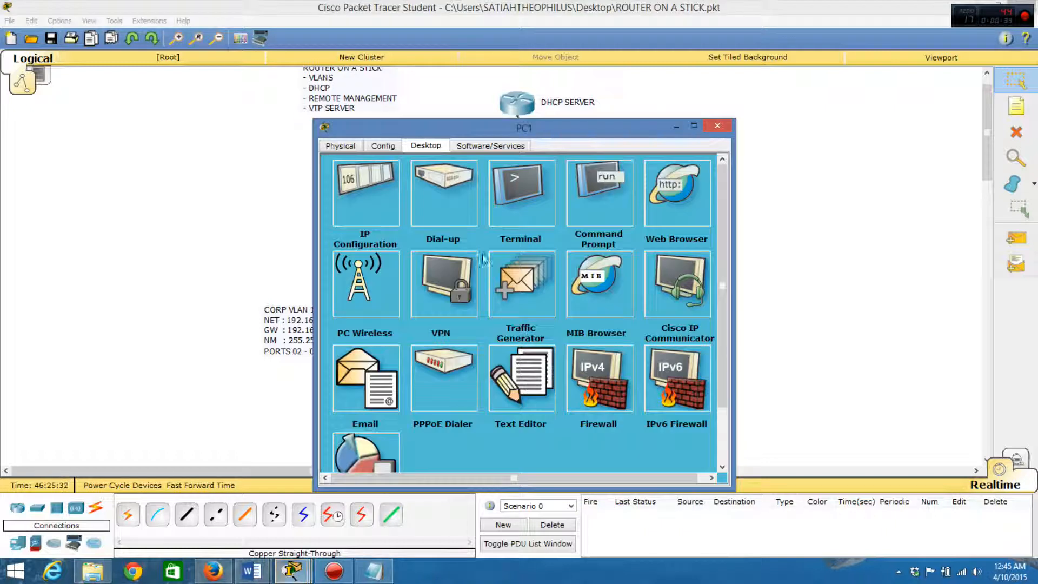
{"action": "left_click", "coordinate": [374, 190]}
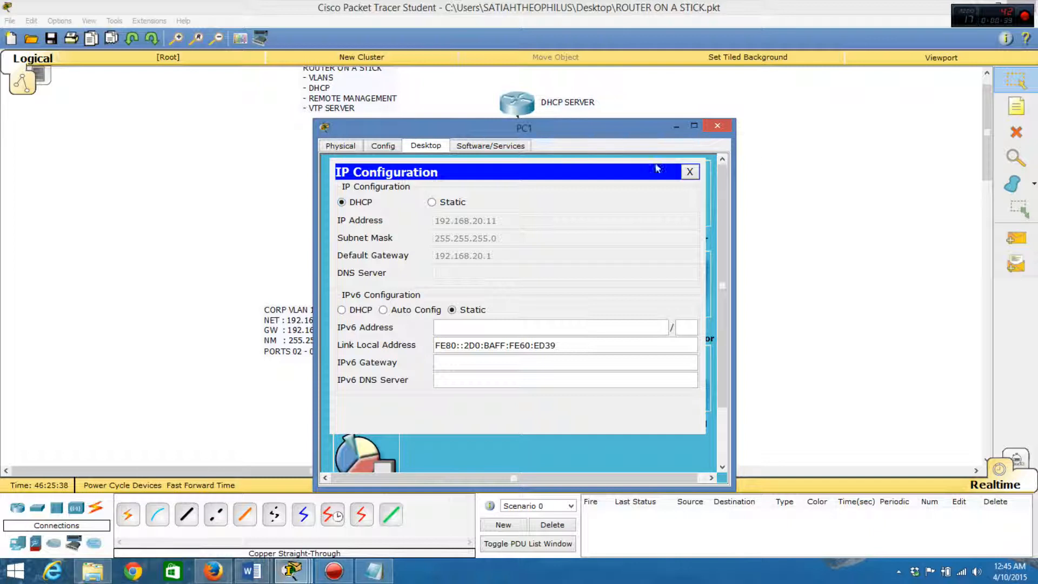
{"action": "left_click", "coordinate": [690, 171]}
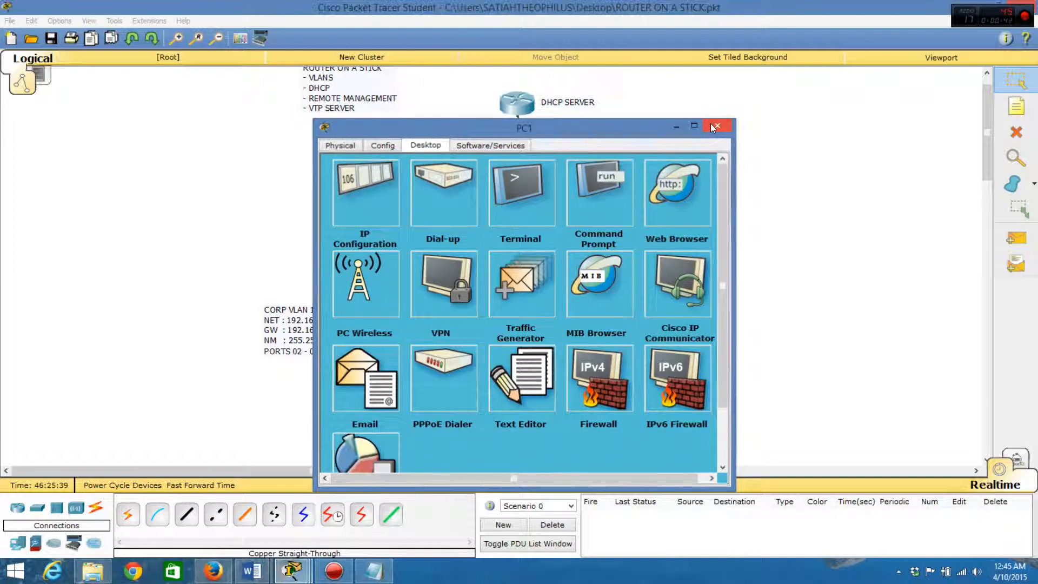
{"action": "left_click", "coordinate": [713, 126]}
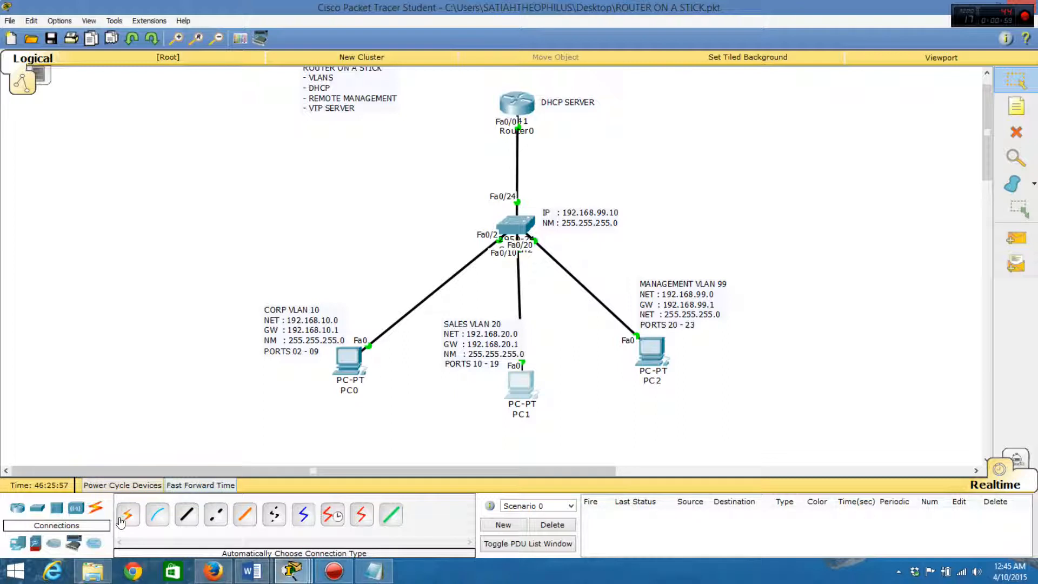
Add one generic PC beside each of PC0, PC1 and PC2, and adjust the placement of the new PCs
{"action": "left_click", "coordinate": [20, 543]}
{"action": "mouse_move", "coordinate": [130, 514]}
{"action": "left_mouse_down"}
{"action": "mouse_move", "coordinate": [211, 402]}
{"action": "mouse_move", "coordinate": [356, 350]}
{"action": "mouse_move", "coordinate": [381, 388]}
{"action": "mouse_move", "coordinate": [463, 454]}
{"action": "mouse_move", "coordinate": [377, 405]}
{"action": "mouse_move", "coordinate": [384, 390]}
{"action": "left_mouse_up"}
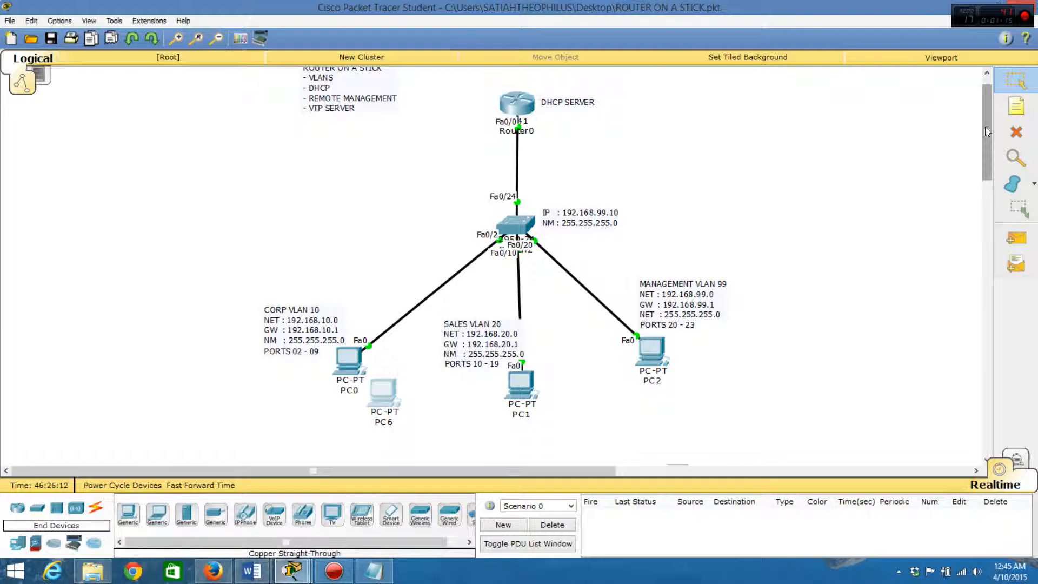
{"action": "left_click_drag", "start_coordinate": [984, 130], "coordinate": [985, 143]}
{"action": "left_click_drag", "start_coordinate": [666, 435], "coordinate": [553, 358]}
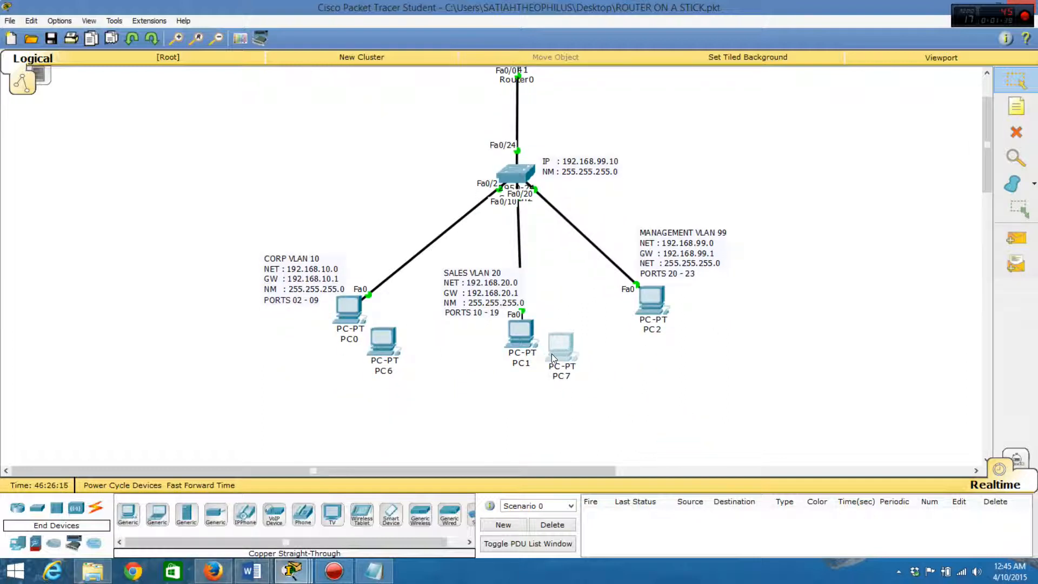
{"action": "left_click", "coordinate": [128, 514]}
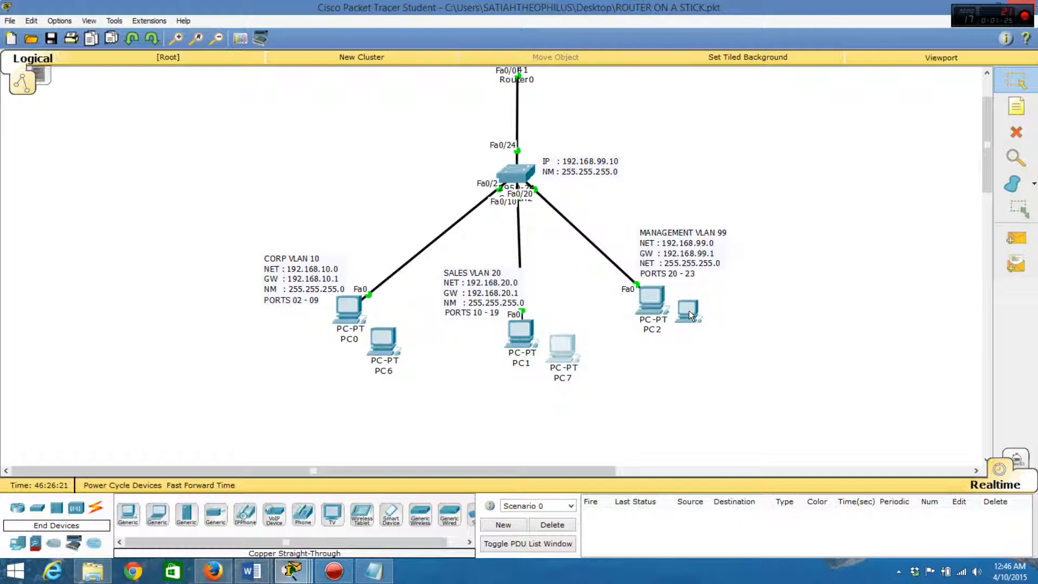
{"action": "left_click", "coordinate": [690, 312]}
{"action": "left_click_drag", "start_coordinate": [825, 368], "coordinate": [695, 318]}
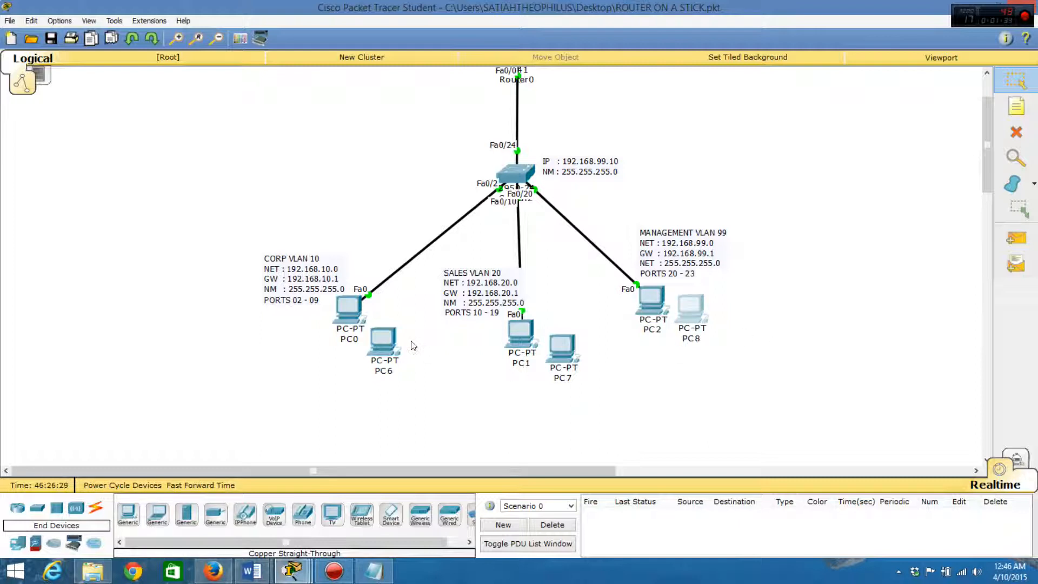
{"action": "left_click", "coordinate": [389, 339]}
{"action": "left_click_drag", "start_coordinate": [389, 340], "coordinate": [390, 337]}
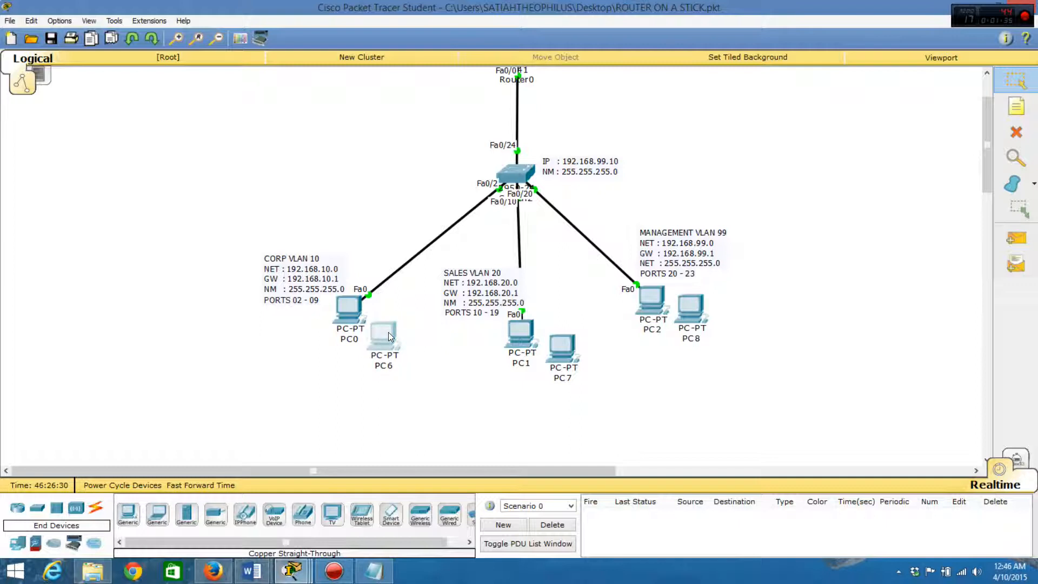
{"action": "left_click", "coordinate": [562, 354]}
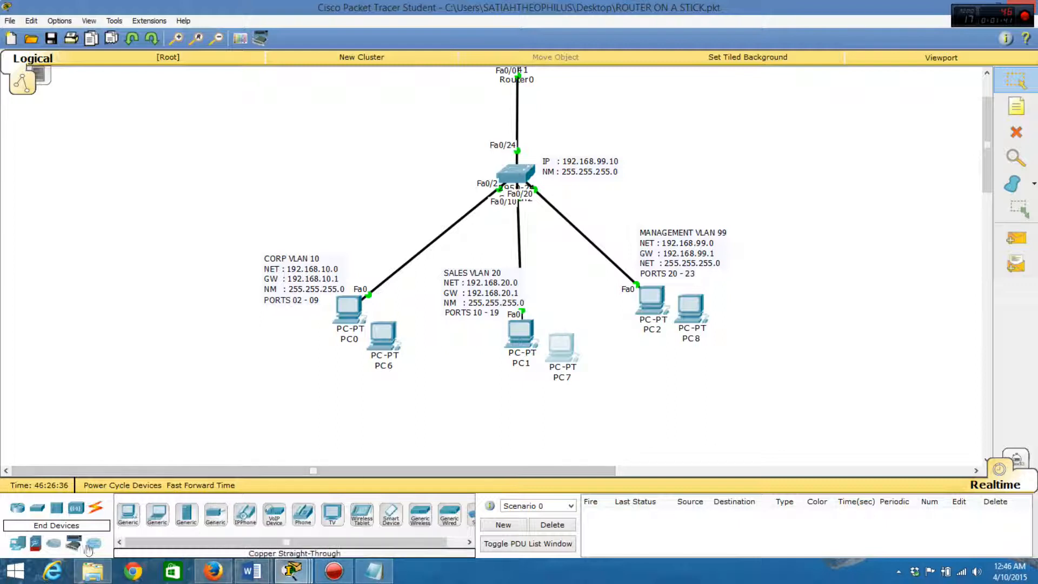
Connect PC6 to the switch's FastEthernet0/3 port with a copper straight-through cable and fast-forward the simulation time
{"action": "left_click", "coordinate": [96, 510]}
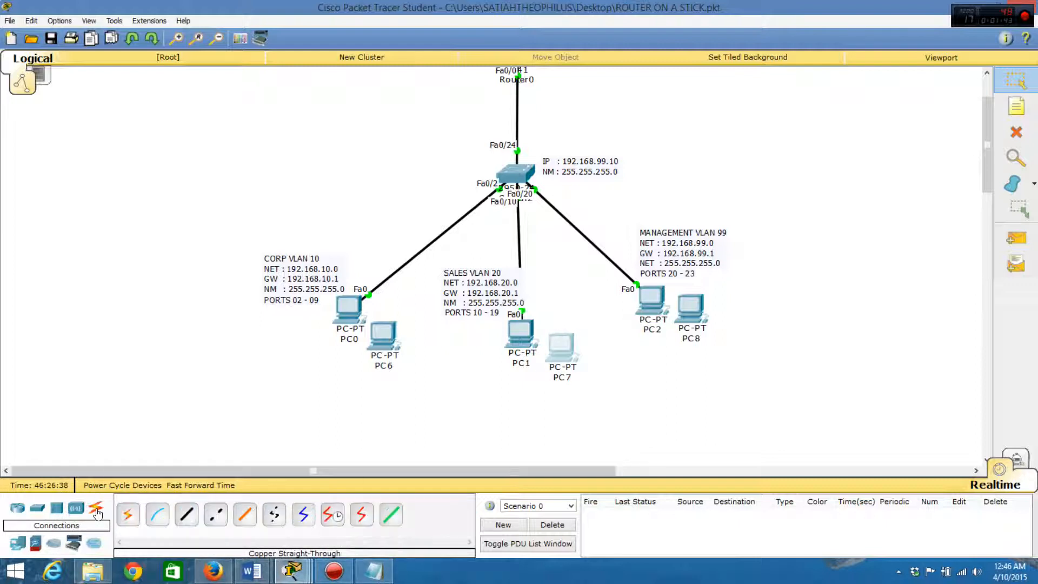
{"action": "left_click", "coordinate": [186, 514]}
{"action": "left_click", "coordinate": [384, 333]}
{"action": "left_click", "coordinate": [412, 350]}
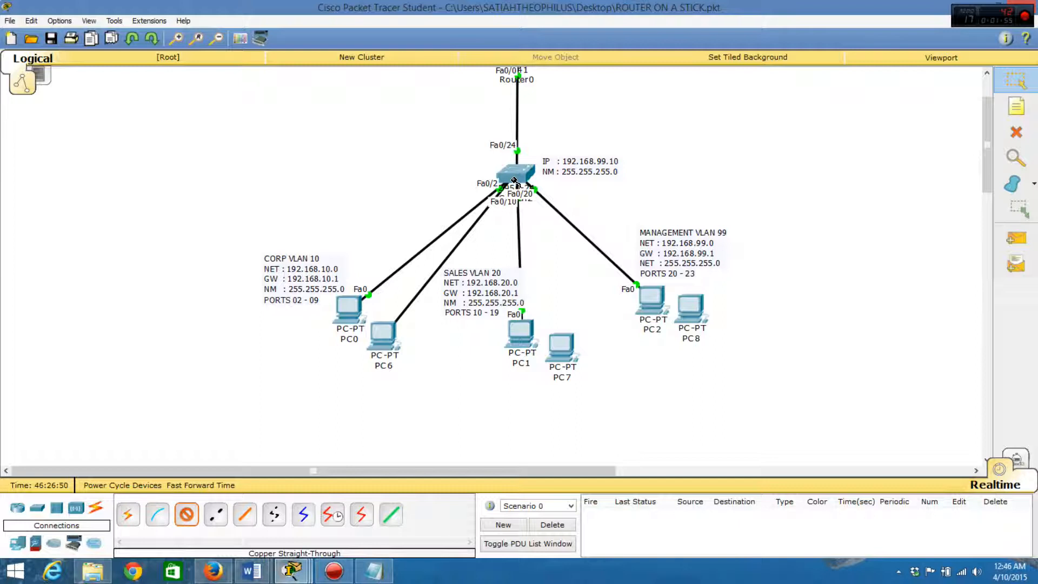
{"action": "left_click", "coordinate": [514, 180]}
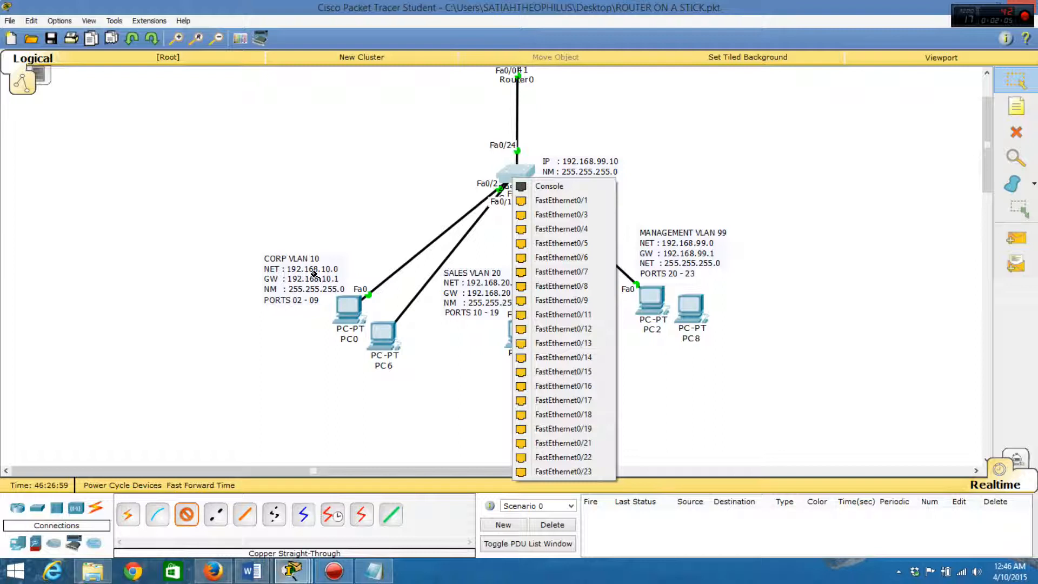
{"action": "left_click", "coordinate": [567, 215]}
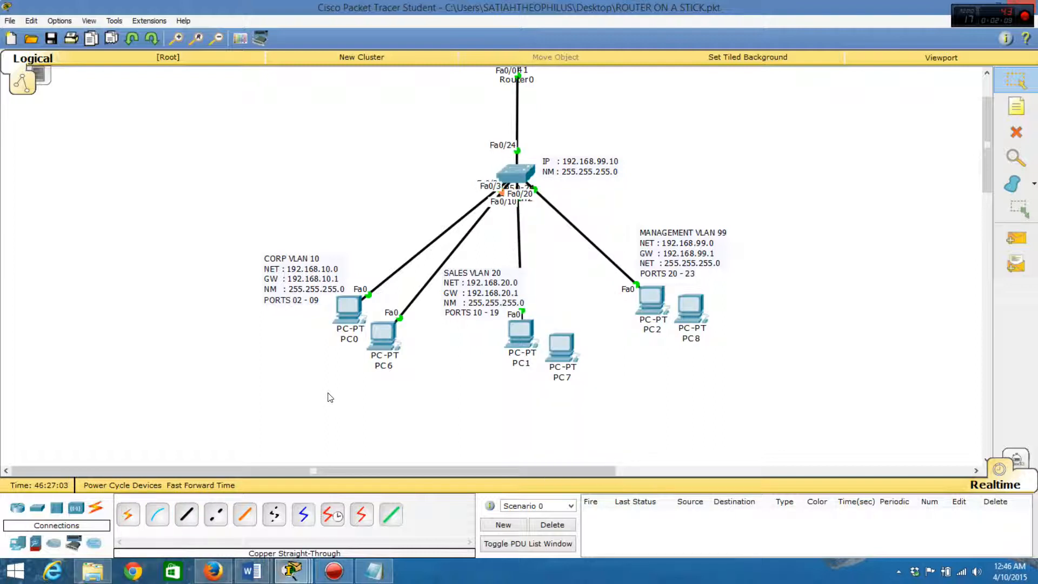
{"action": "left_click", "coordinate": [211, 485]}
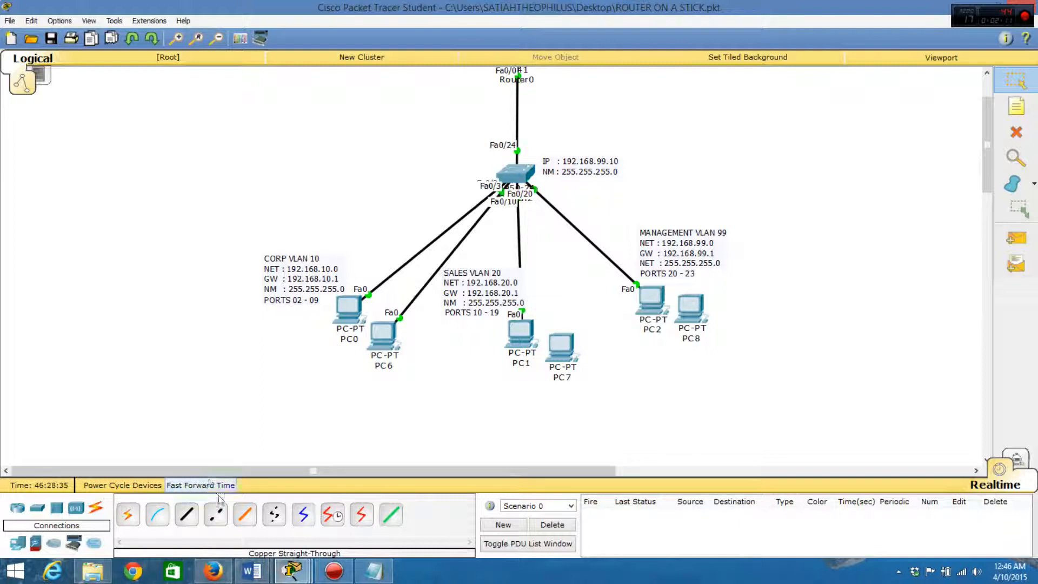
Connect PC7's FastEthernet0 to the switch's FastEthernet0/11 with a copper straight-through cable
{"action": "left_click", "coordinate": [188, 514]}
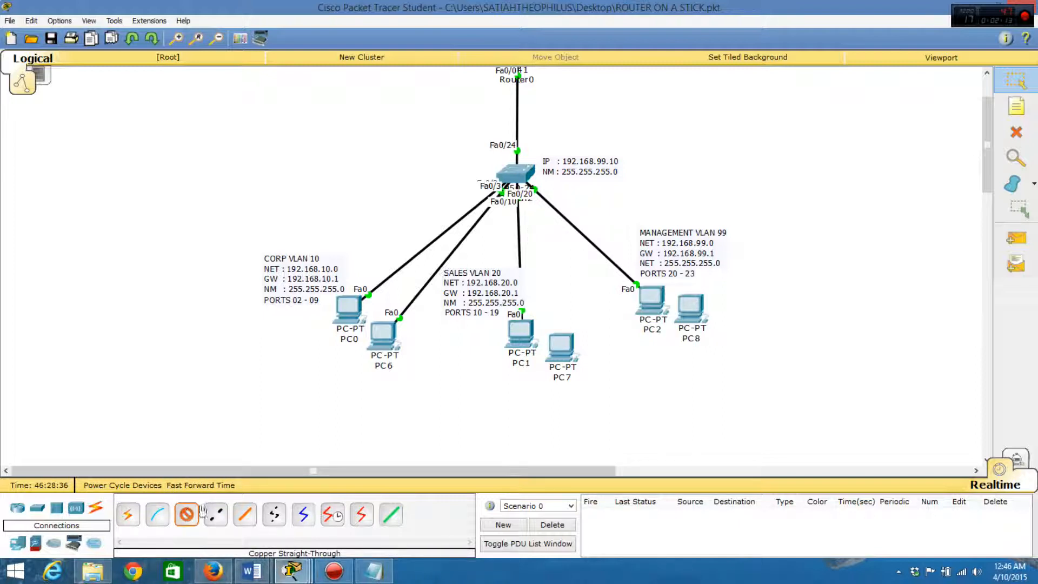
{"action": "left_click", "coordinate": [560, 349]}
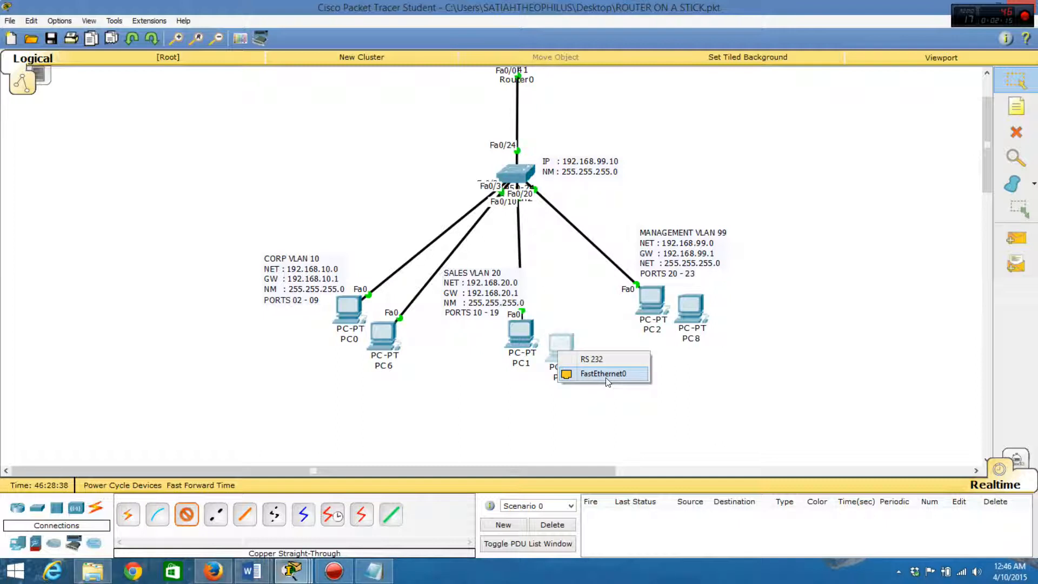
{"action": "left_click", "coordinate": [599, 373]}
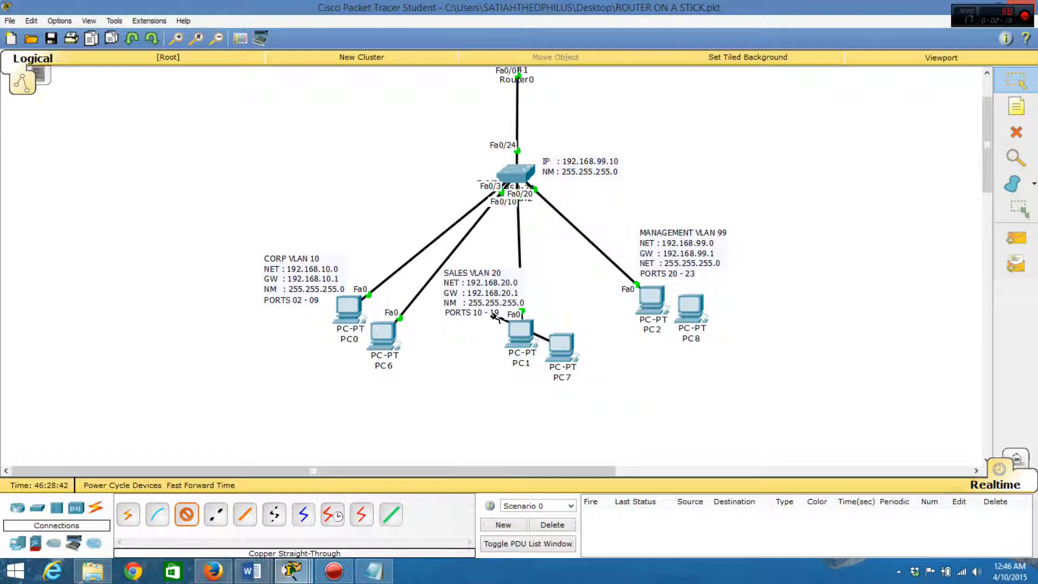
{"action": "left_click", "coordinate": [517, 179]}
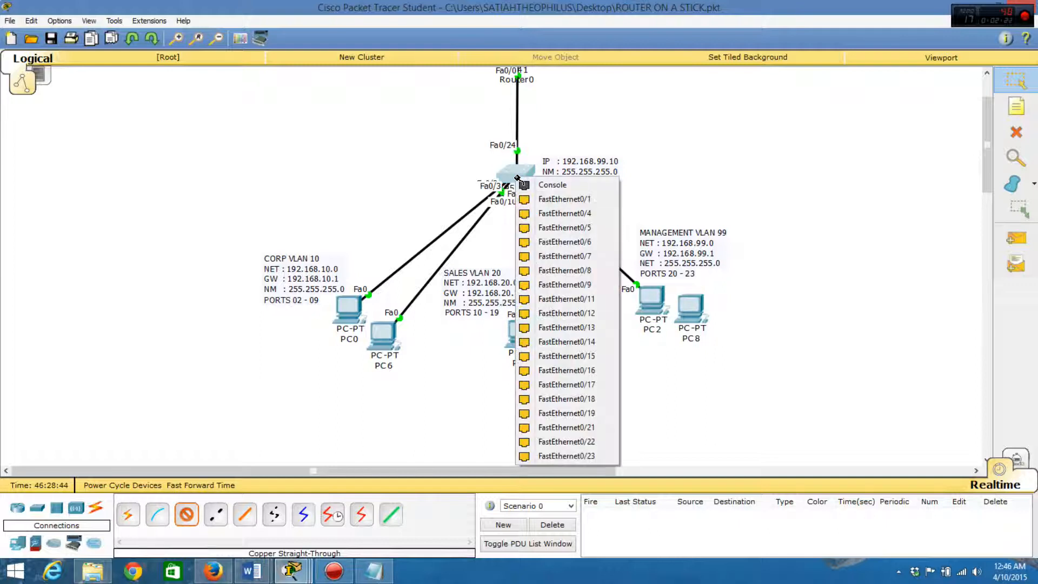
{"action": "left_click", "coordinate": [558, 300]}
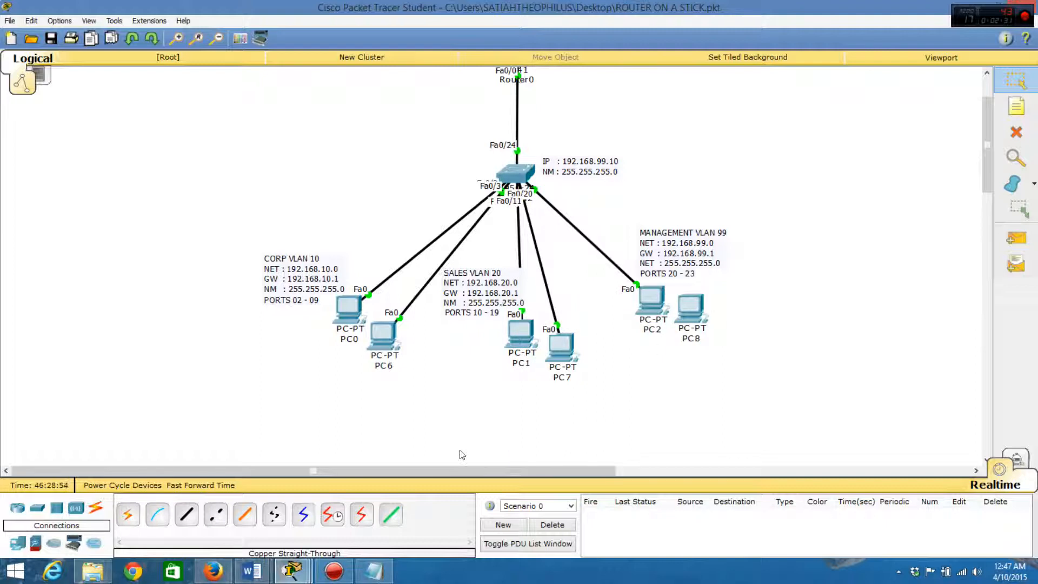
Try to connect PC8's FastEthernet0 to the switch's FastEthernet0/9 with a copper straight-through cable, and undo the connection
{"action": "left_click", "coordinate": [188, 518]}
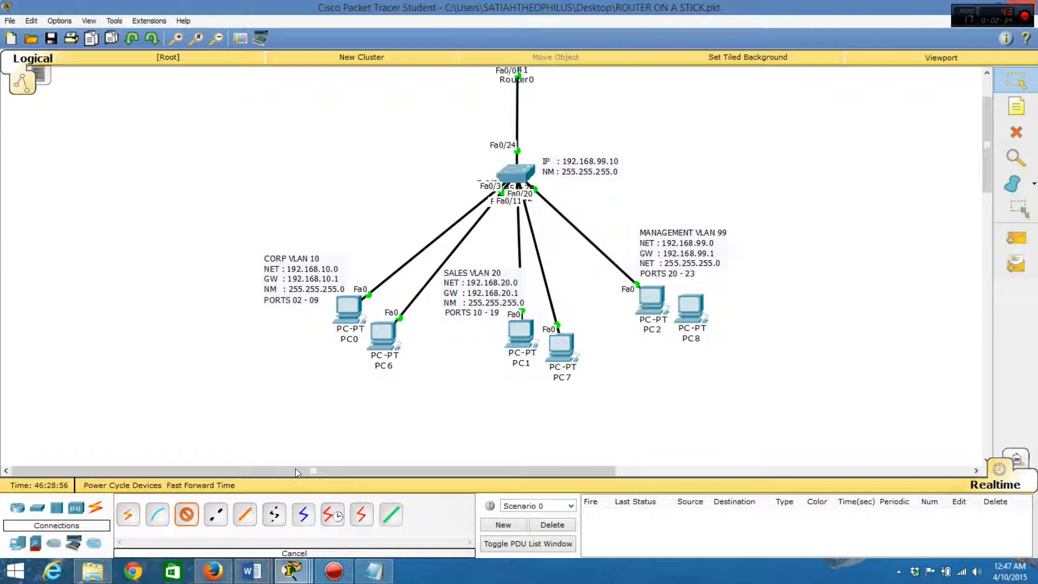
{"action": "left_click", "coordinate": [695, 320]}
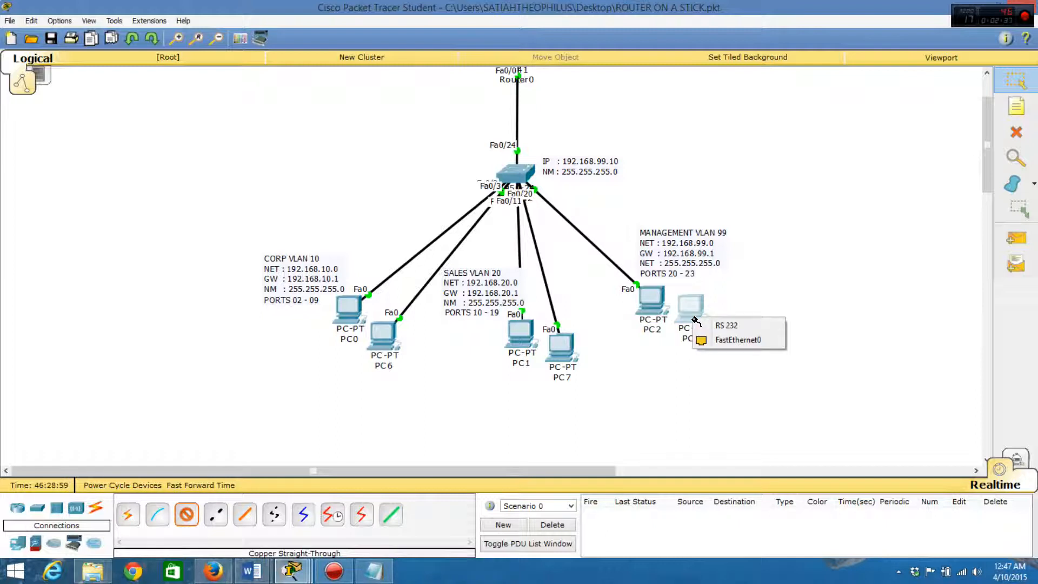
{"action": "left_click", "coordinate": [737, 342]}
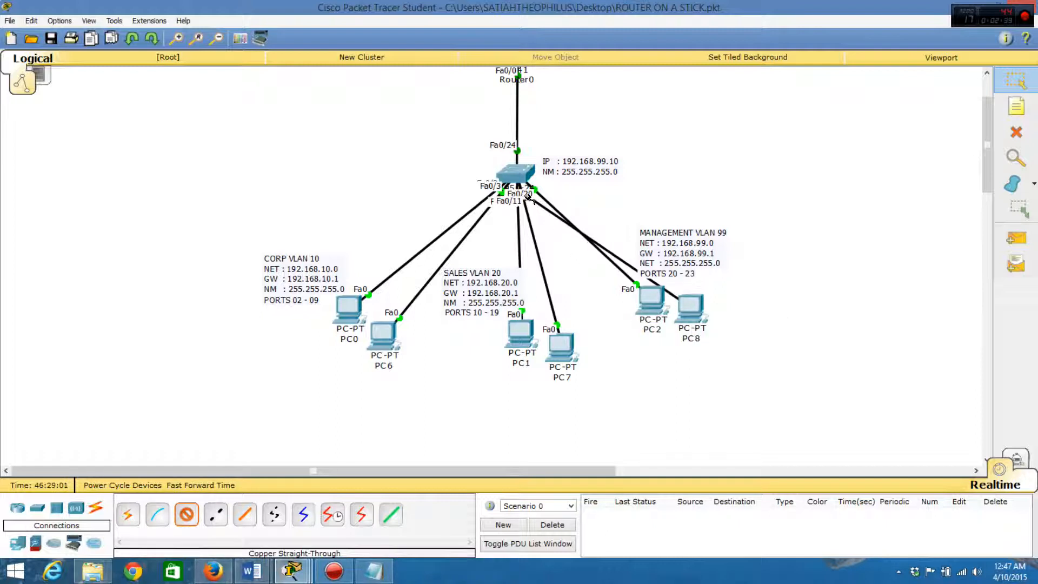
{"action": "left_click", "coordinate": [525, 176]}
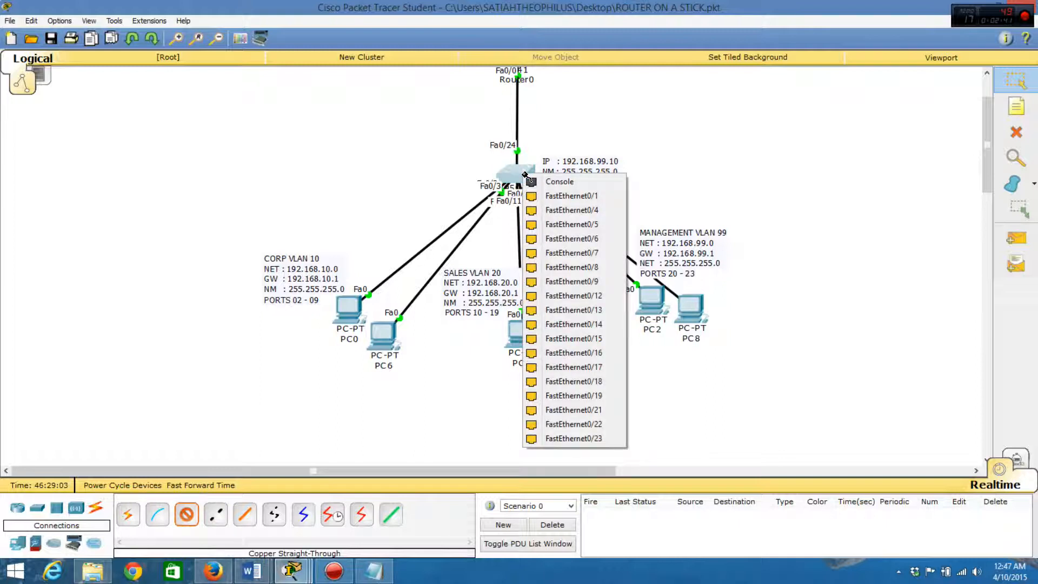
{"action": "left_click", "coordinate": [590, 284]}
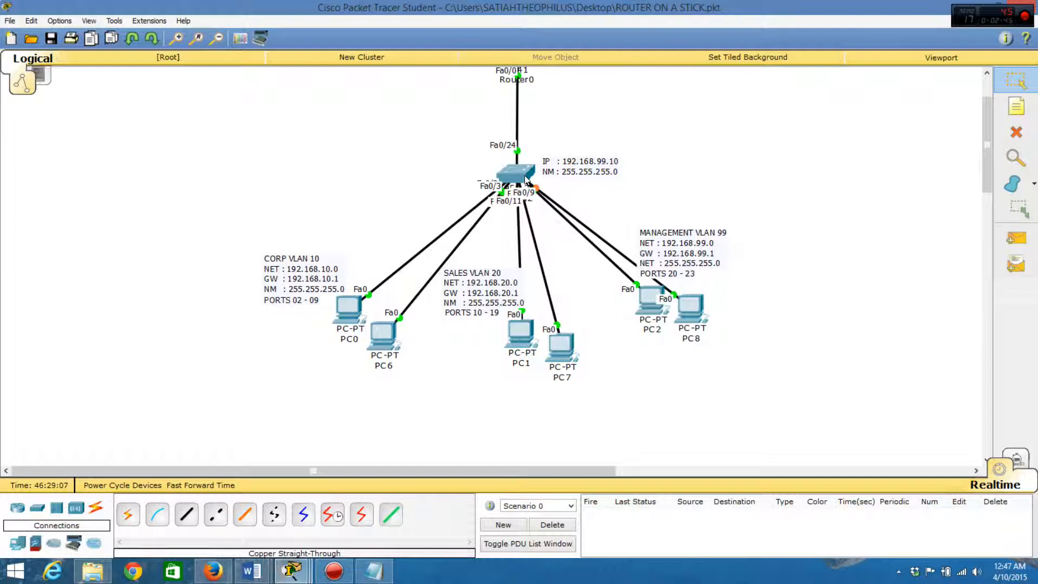
{"action": "key", "text": "ctrl+z"}
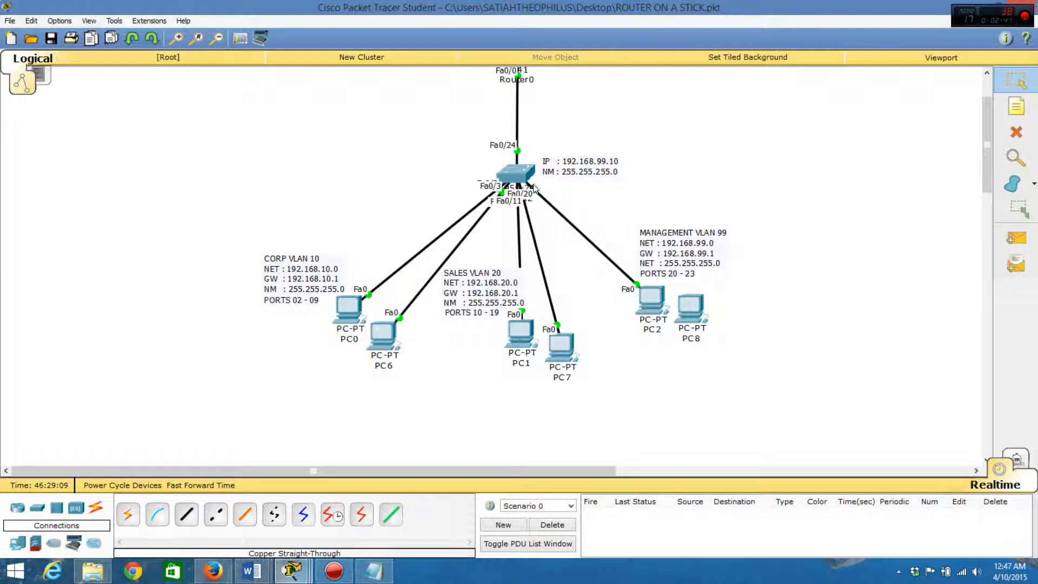
Connect PC8 to the switch's FastEthernet0/21 with a copper straight-through cable and fast-forward the simulation time
{"action": "left_click", "coordinate": [519, 175]}
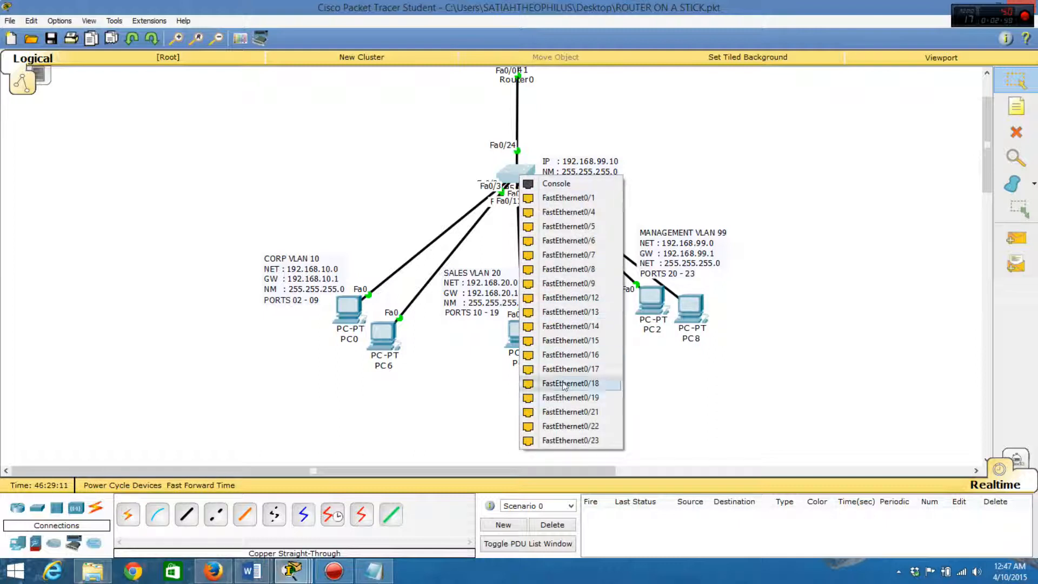
{"action": "left_click", "coordinate": [563, 412]}
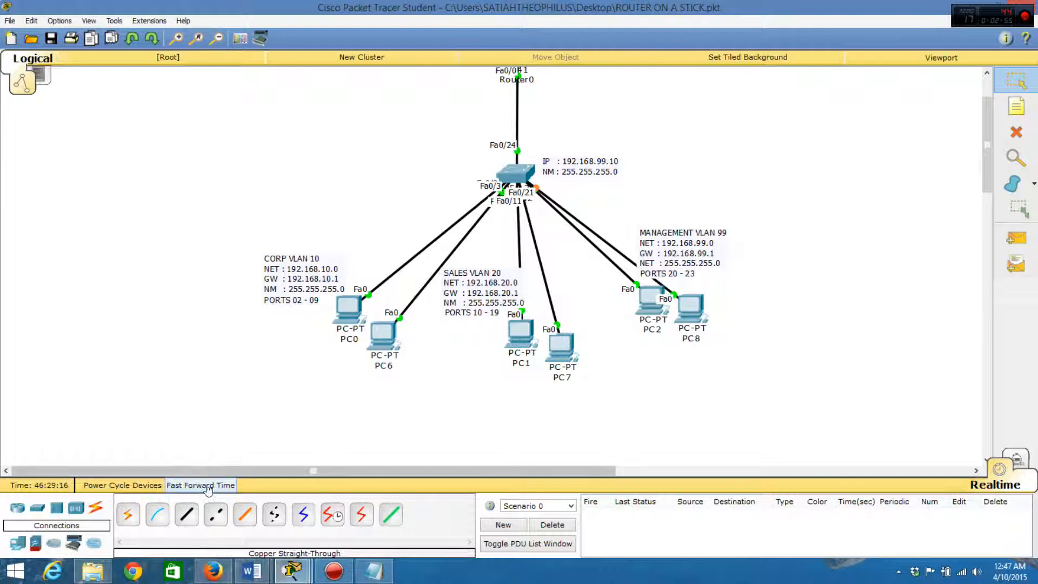
{"action": "left_click", "coordinate": [208, 487]}
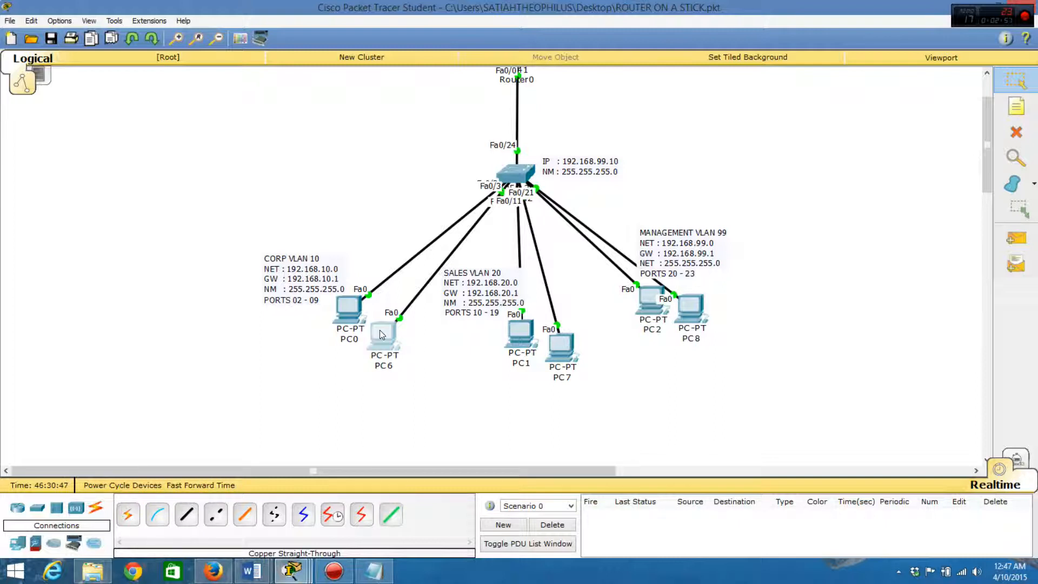
Set PC6's IP configuration to DHCP so it obtains its address automatically, and close its device window
{"action": "left_click", "coordinate": [379, 330]}
{"action": "left_click", "coordinate": [422, 146]}
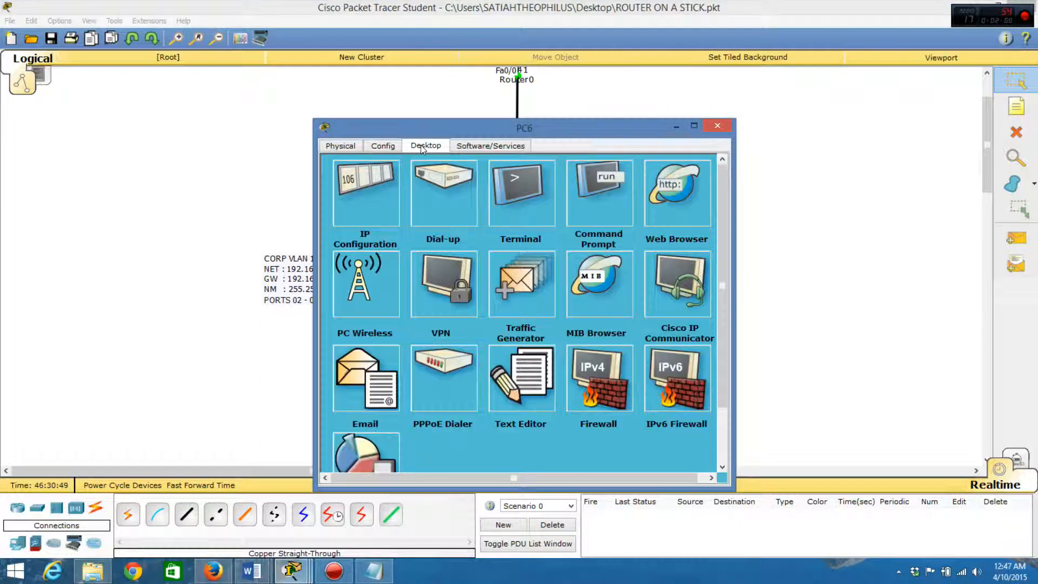
{"action": "left_click", "coordinate": [373, 184]}
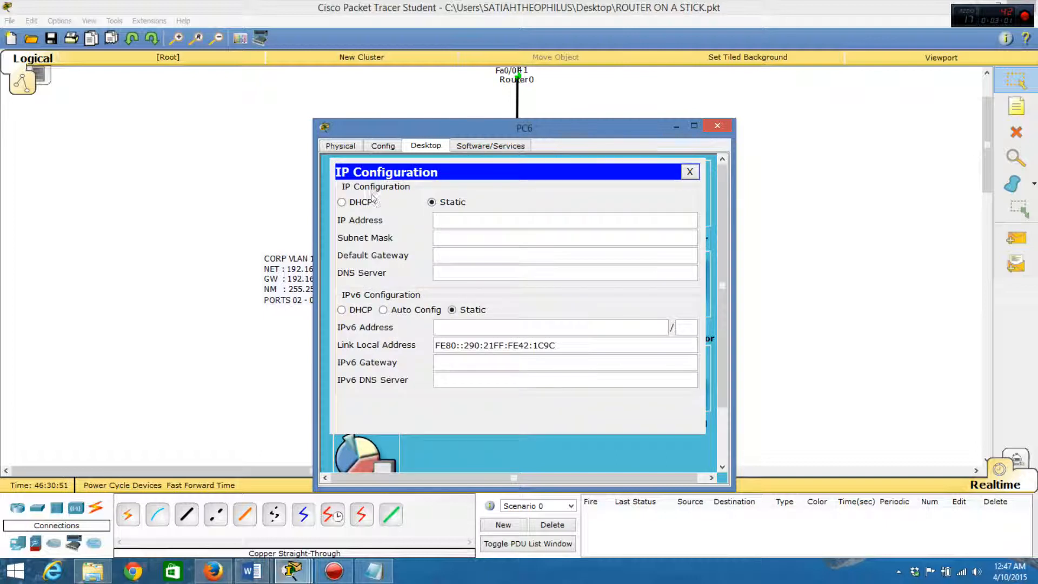
{"action": "left_click", "coordinate": [341, 203]}
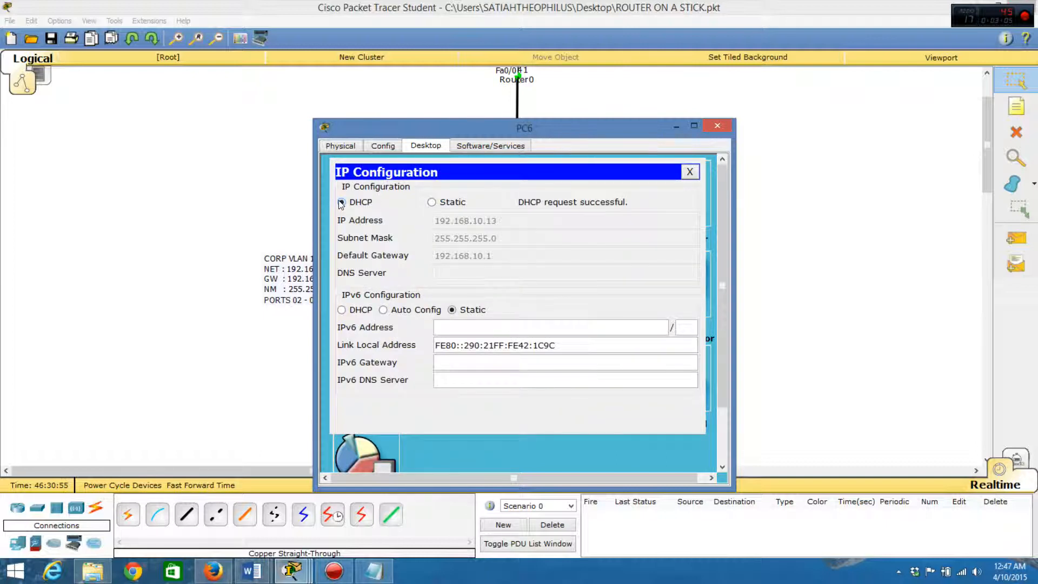
{"action": "left_click_drag", "start_coordinate": [628, 125], "coordinate": [700, 121]}
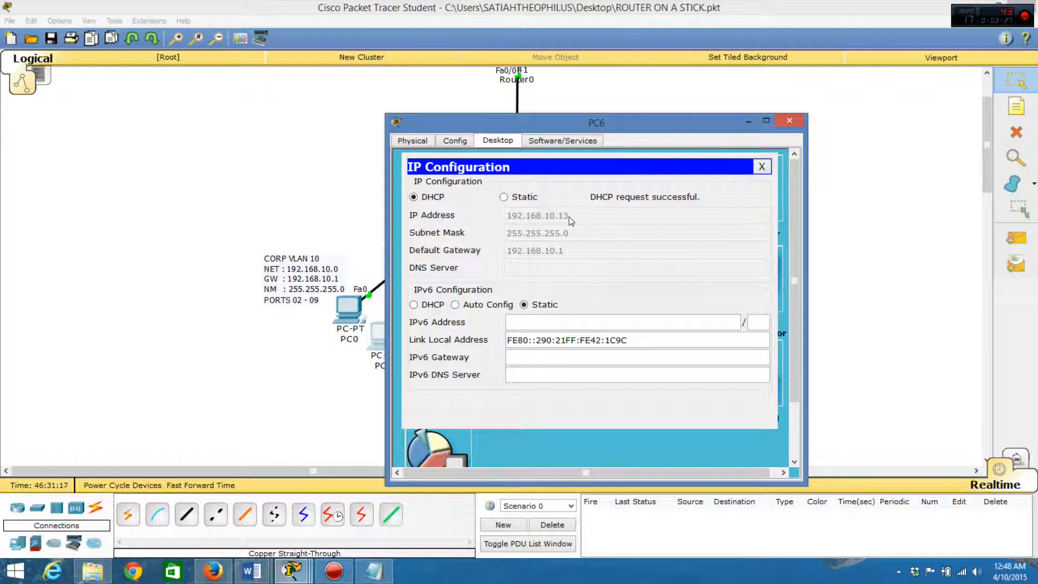
{"action": "left_click", "coordinate": [760, 167]}
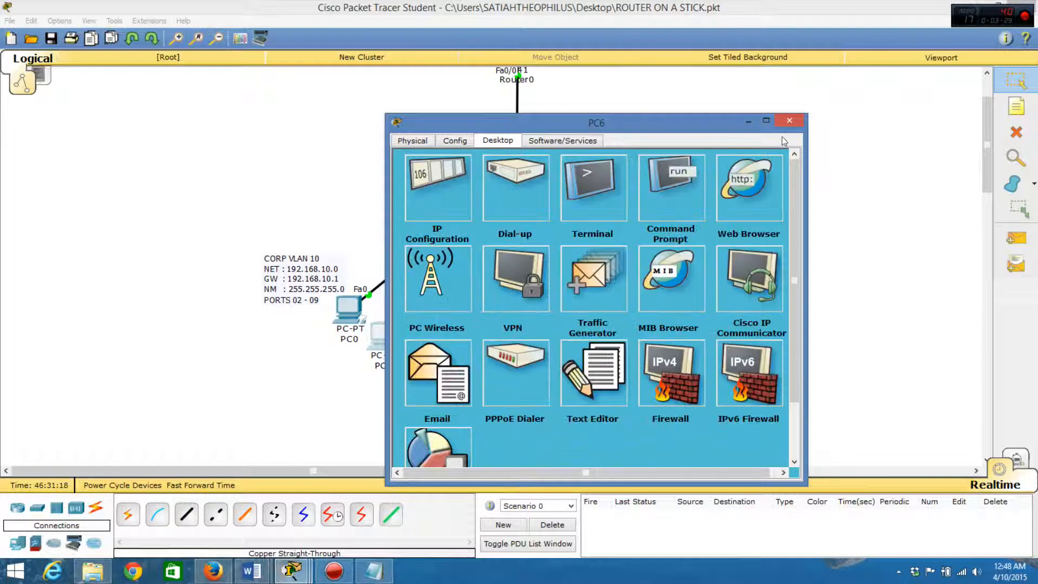
{"action": "left_click", "coordinate": [789, 121]}
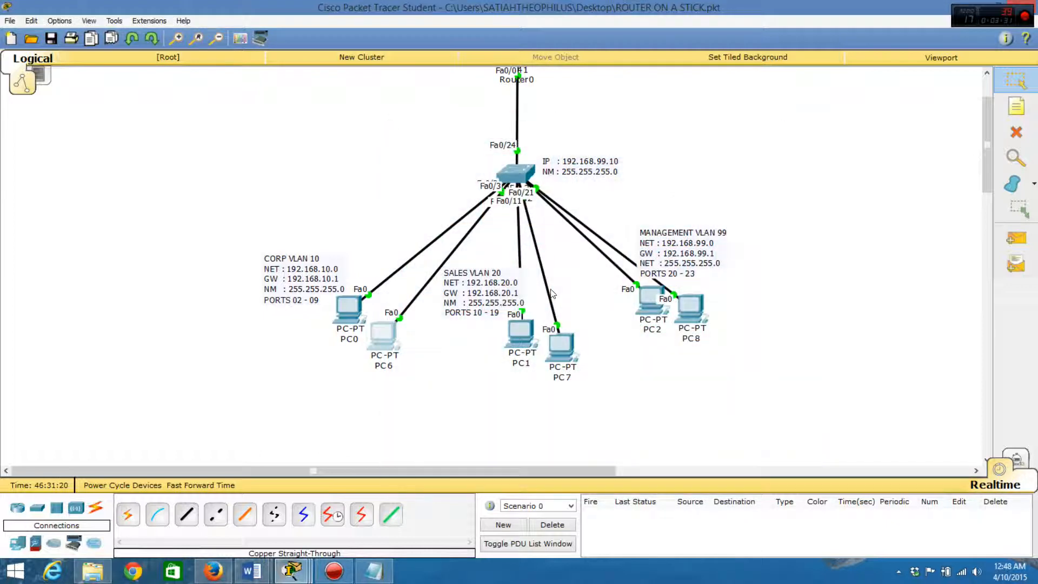
Set PC7's IP configuration to DHCP and close its device window
{"action": "left_click", "coordinate": [559, 340]}
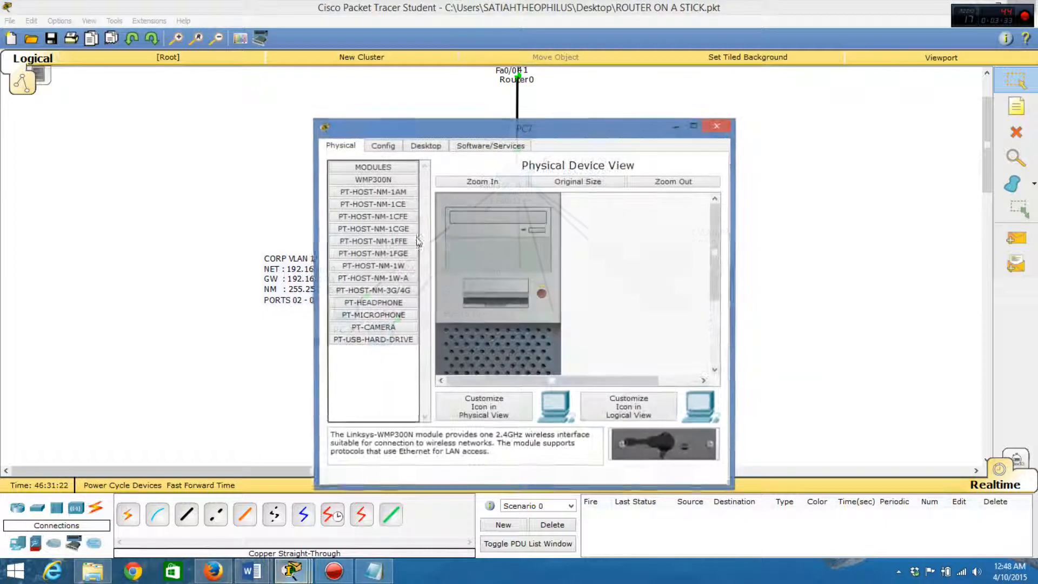
{"action": "left_click", "coordinate": [409, 145]}
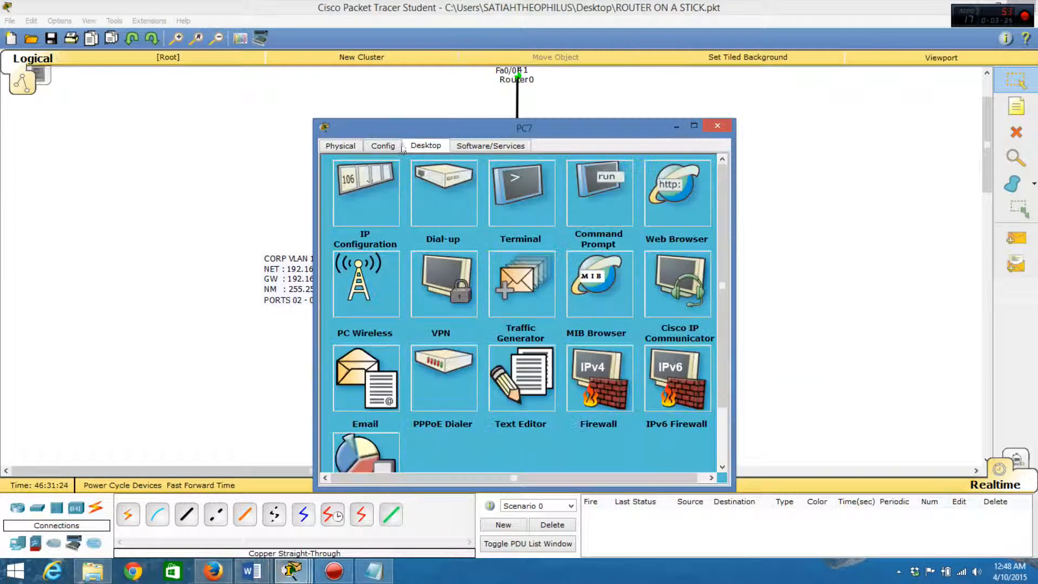
{"action": "left_click", "coordinate": [358, 183]}
{"action": "left_click", "coordinate": [341, 202]}
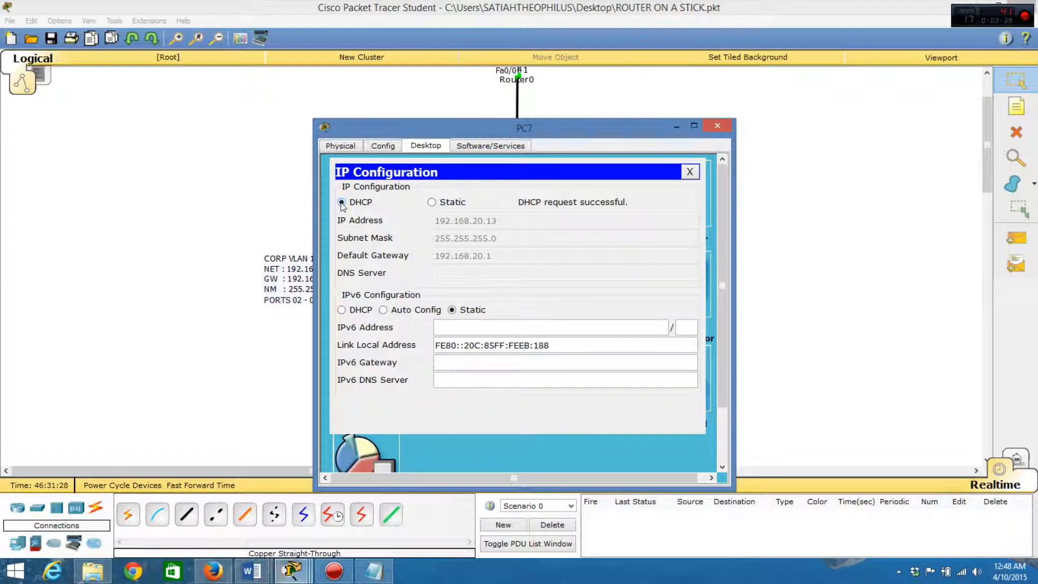
{"action": "left_click_drag", "start_coordinate": [561, 123], "coordinate": [796, 95]}
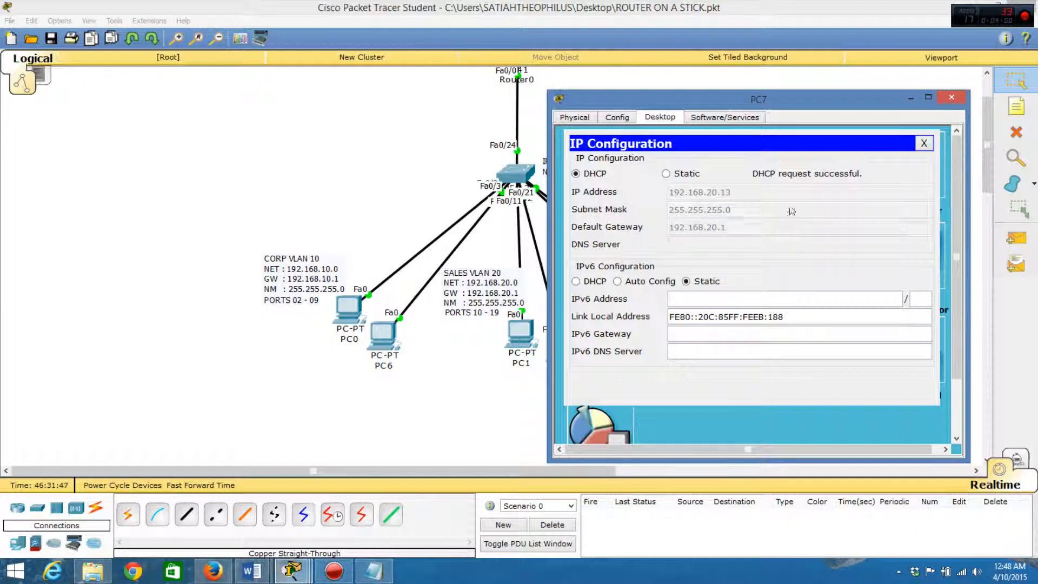
{"action": "left_click", "coordinate": [924, 143]}
{"action": "left_click", "coordinate": [952, 98]}
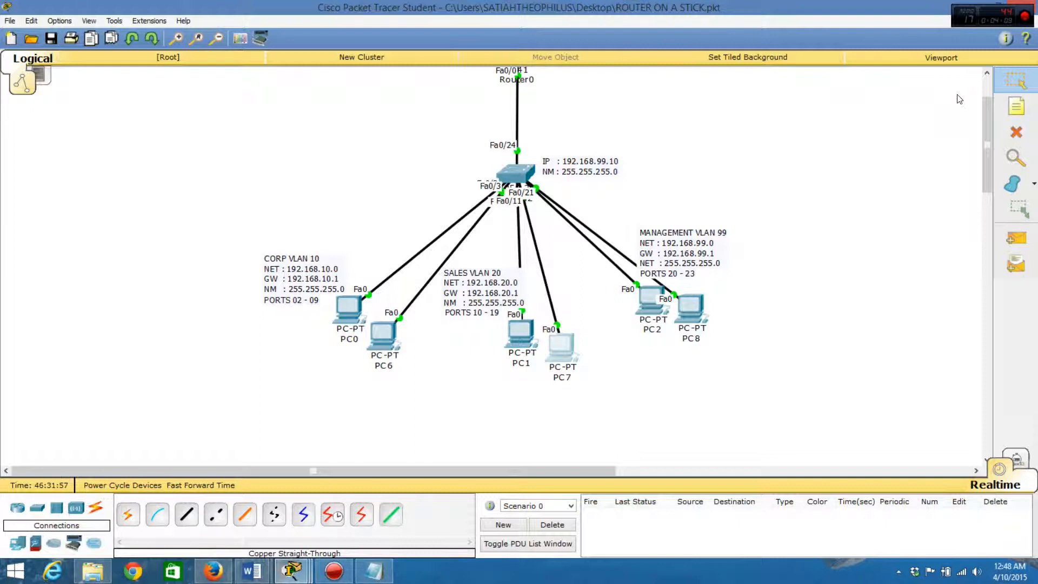
Give PC8 the static IP address 192.168.99.3 with subnet mask 255.255.255.0 and default gateway 192.168.99.1
{"action": "left_click", "coordinate": [686, 301]}
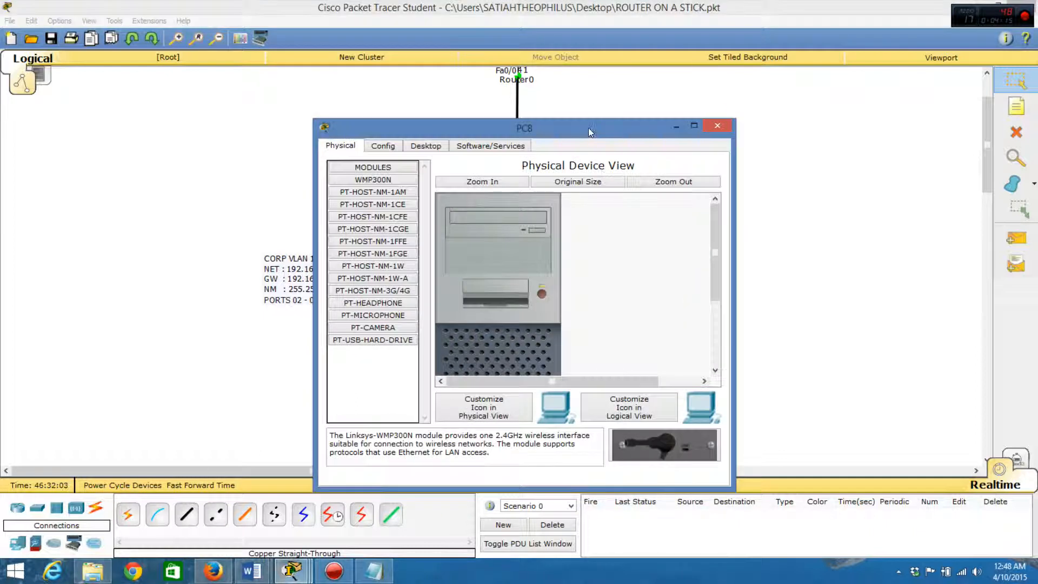
{"action": "left_click_drag", "start_coordinate": [589, 128], "coordinate": [851, 88]}
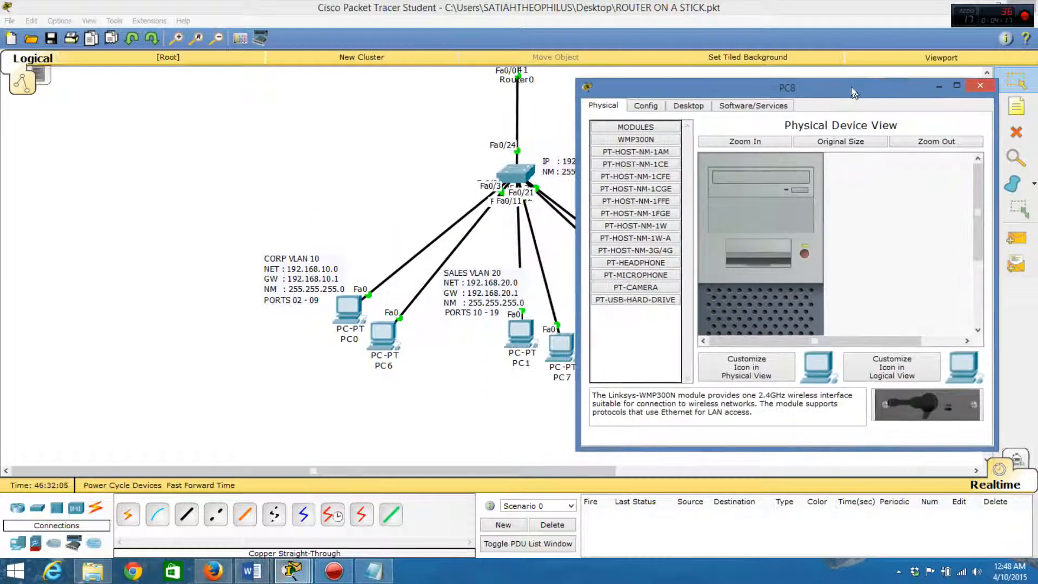
{"action": "left_click", "coordinate": [692, 106]}
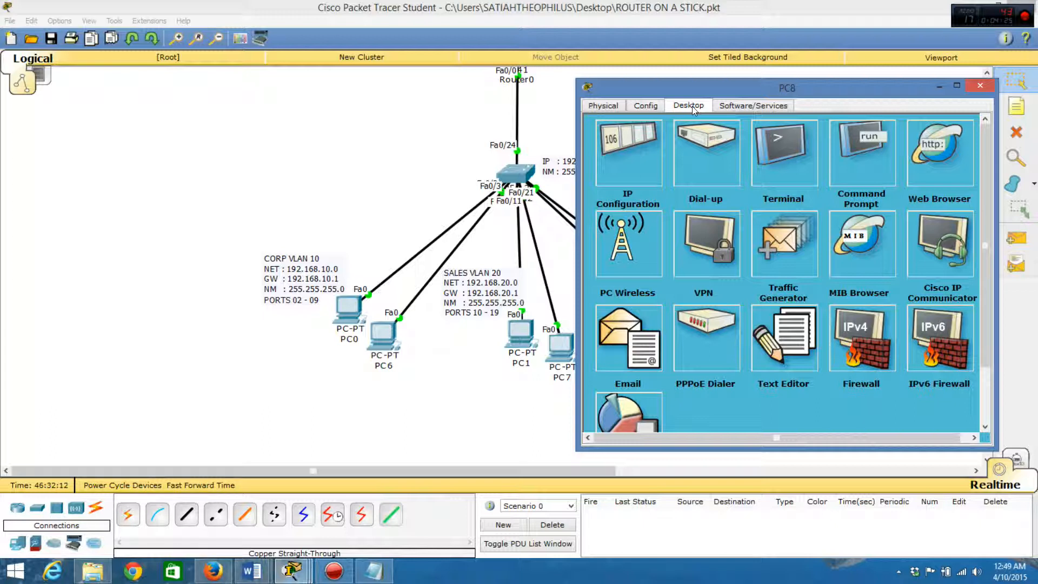
{"action": "left_click", "coordinate": [614, 167]}
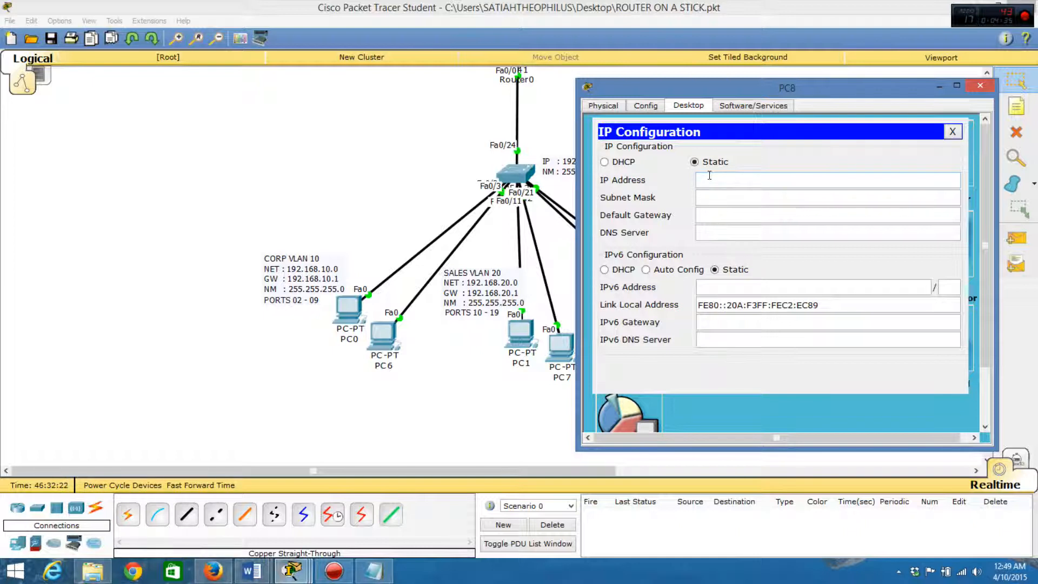
{"action": "type", "text": "192.168.99.3"}
{"action": "left_click", "coordinate": [719, 198]}
{"action": "left_click", "coordinate": [717, 217]}
{"action": "type", "text": "192.16"}
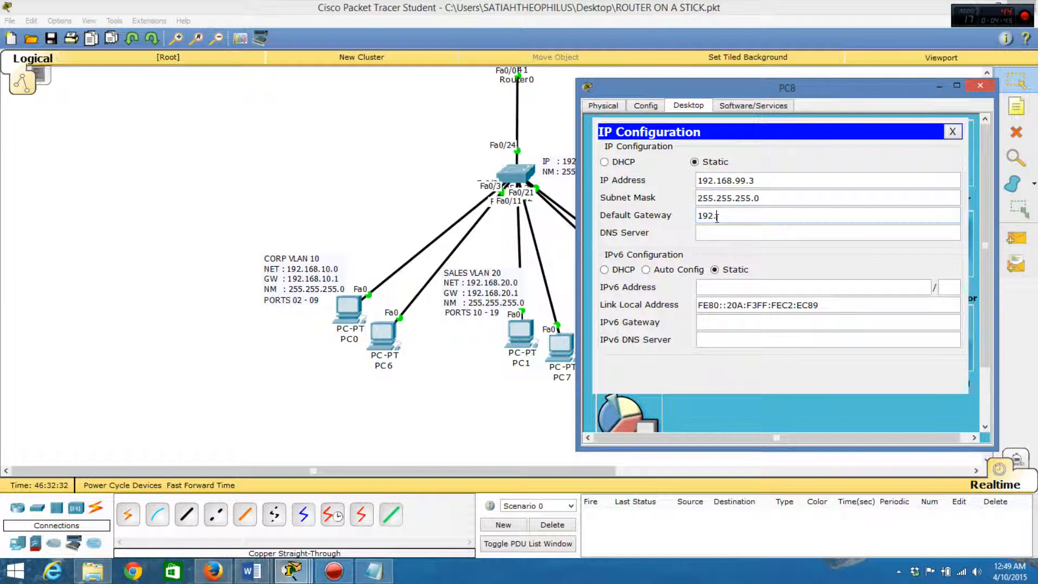
{"action": "type", "text": "8.99.1"}
{"action": "left_click", "coordinate": [952, 131]}
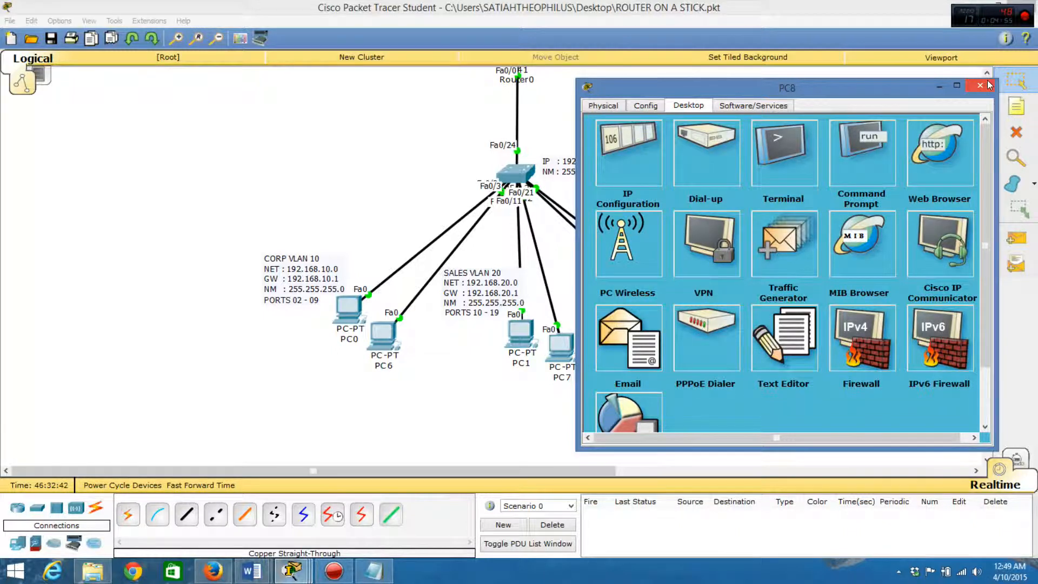
Start a Telnet session from PC8's command prompt to the switch at 192.168.99.10
{"action": "left_click", "coordinate": [851, 151]}
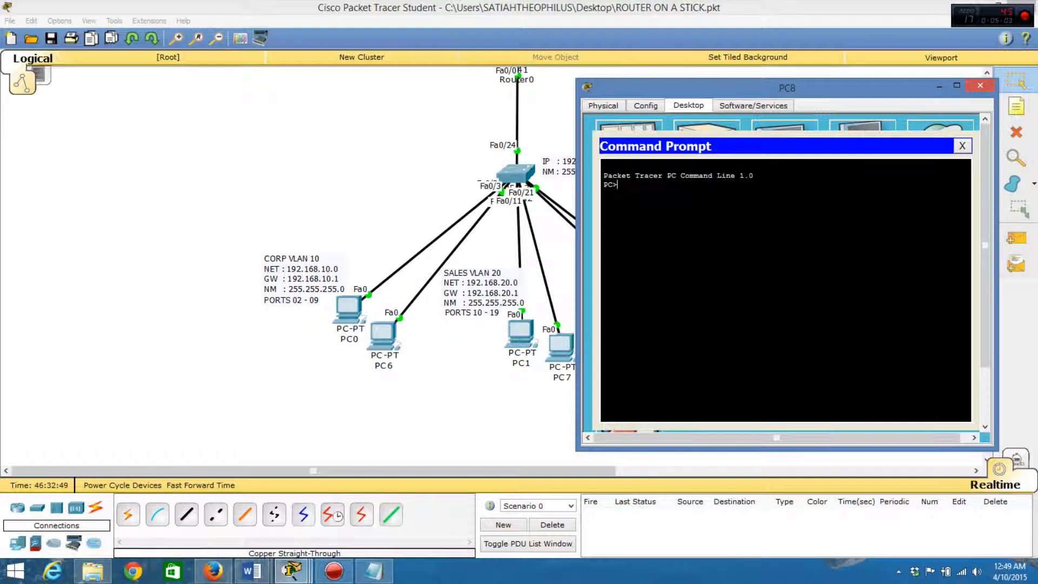
{"action": "type", "text": "telnet 192.168.99"}
{"action": "left_click_drag", "start_coordinate": [793, 87], "coordinate": [842, 91]}
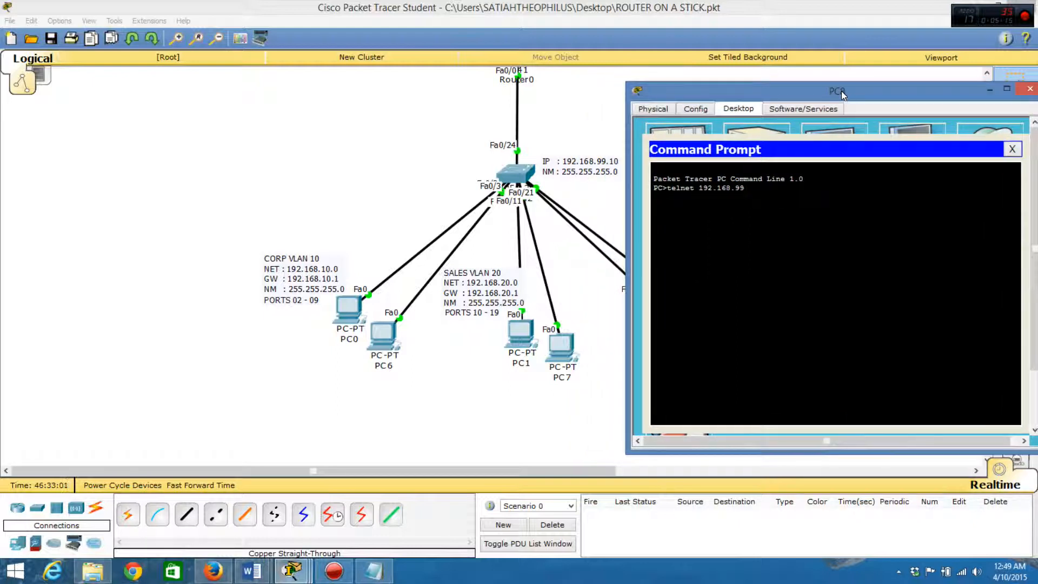
{"action": "type", "text": ".10"}
{"action": "key", "text": "Return"}
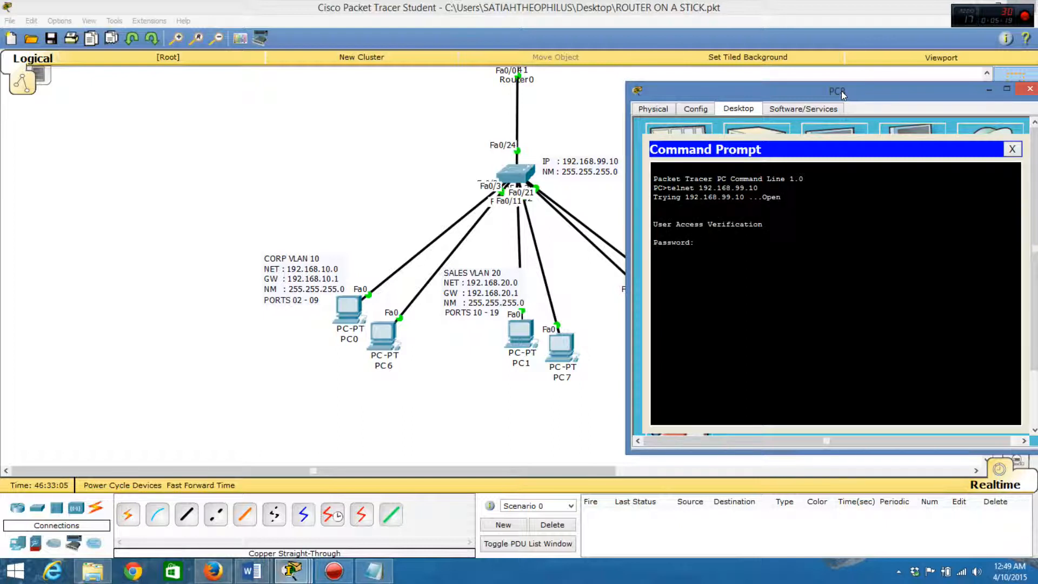
Enter the Telnet access password, page through the rest of the switch's configuration output, and close PC8's window
{"action": "key", "text": "ctrl+v"}
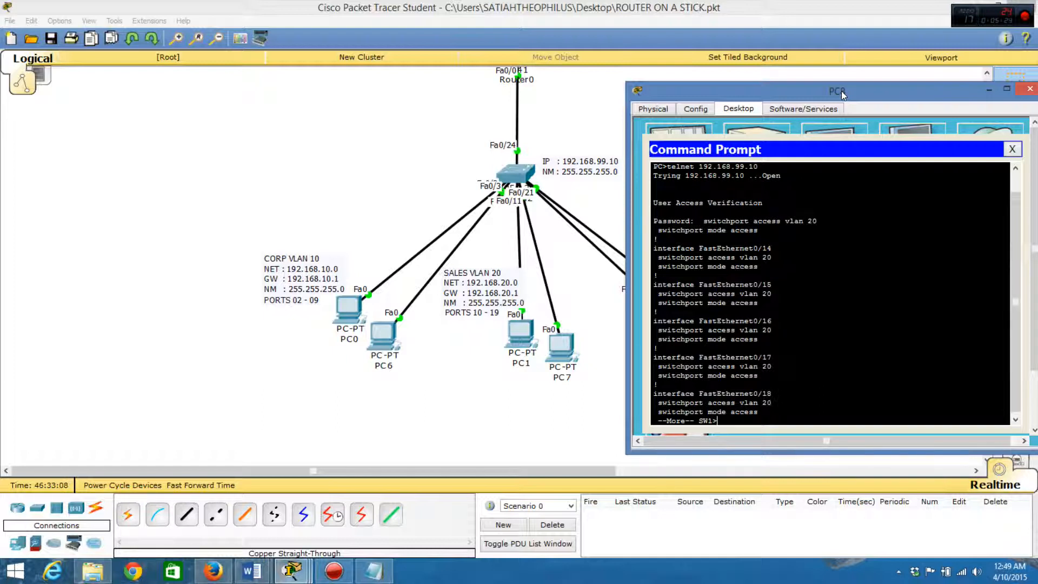
{"action": "key", "text": "space"}
{"action": "key", "text": "space"}
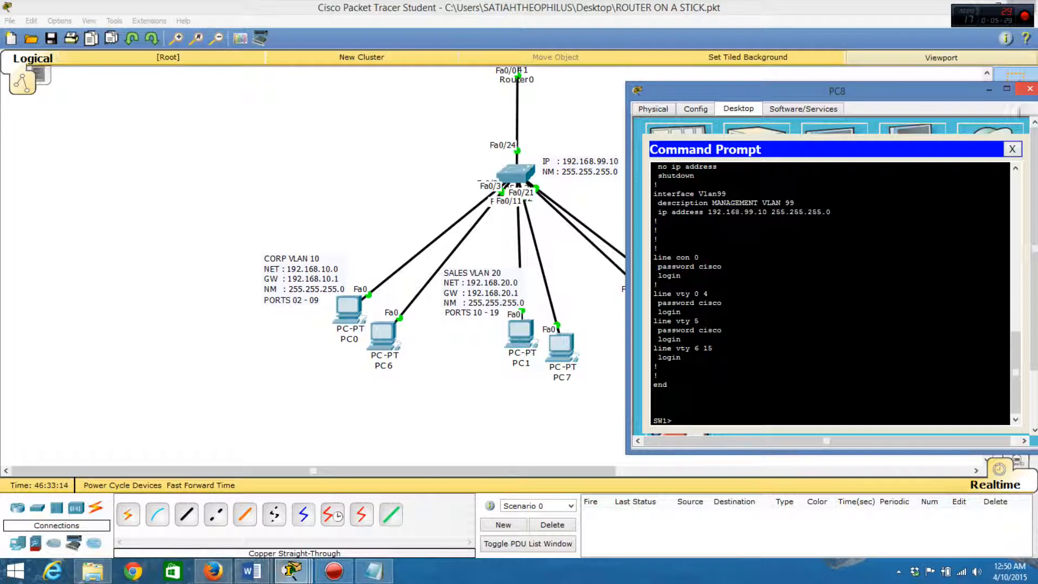
{"action": "left_click", "coordinate": [1014, 149]}
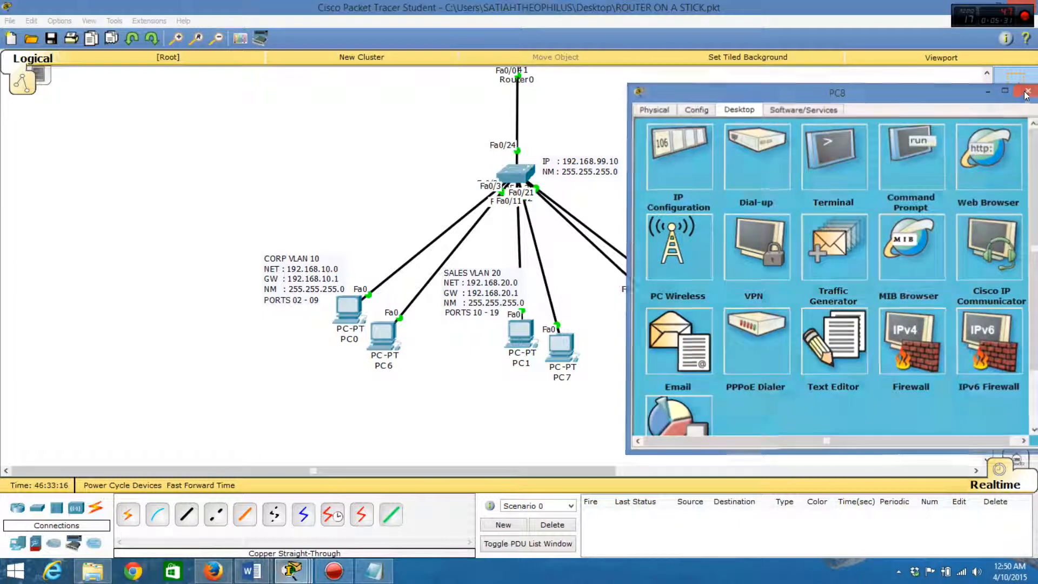
{"action": "left_click", "coordinate": [1029, 88]}
Test connectivity within the VLANs by sending simple PDUs from PC7 to PC1 and from PC6 to PC0
{"action": "left_click", "coordinate": [1016, 238]}
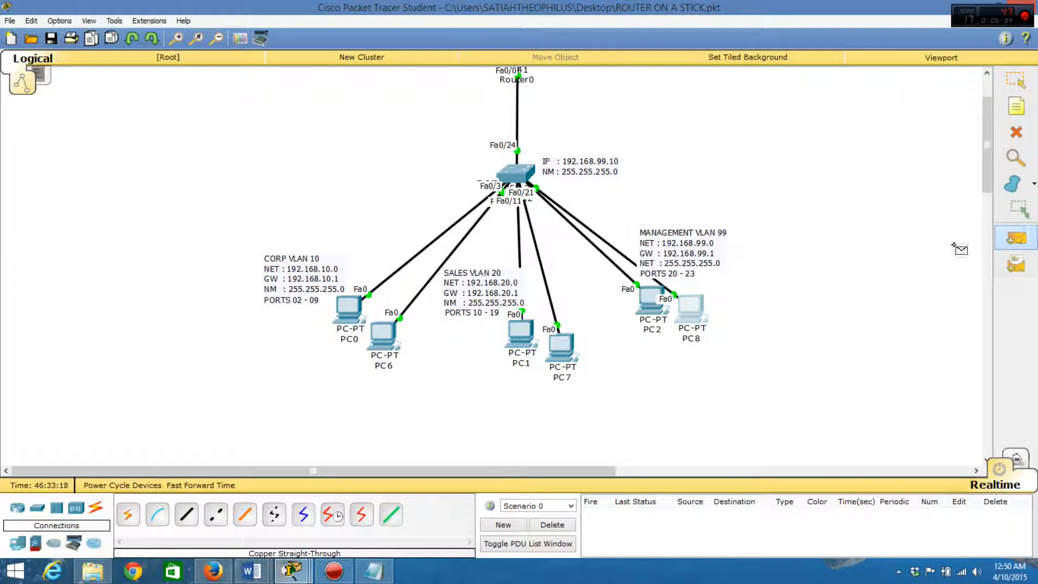
{"action": "left_click", "coordinate": [562, 346]}
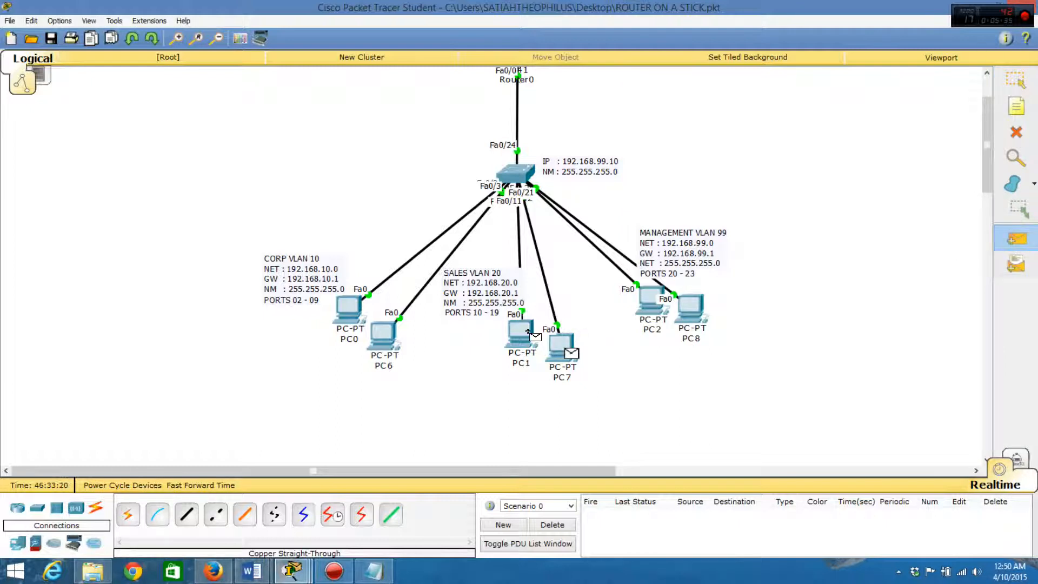
{"action": "left_click", "coordinate": [530, 335]}
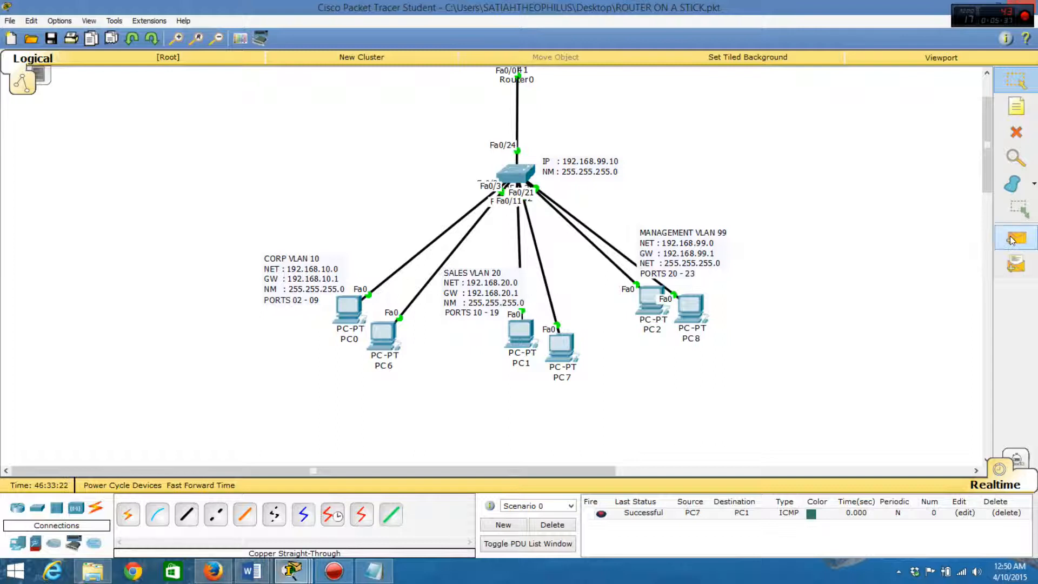
{"action": "left_click", "coordinate": [1016, 239]}
{"action": "left_click", "coordinate": [387, 336]}
{"action": "left_click", "coordinate": [343, 301]}
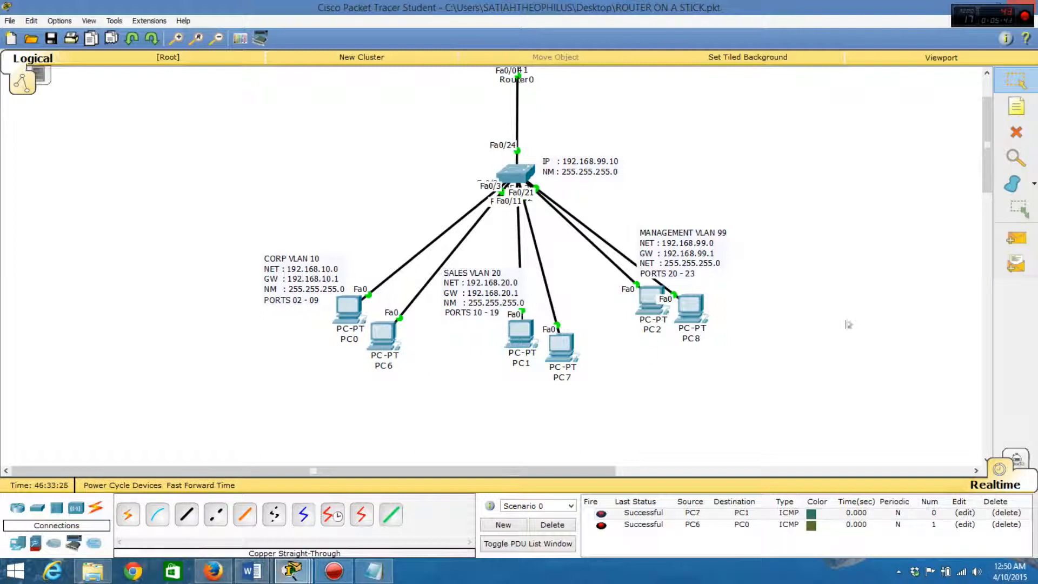
Test inter-VLAN connectivity by sending a simple PDU from PC0 to PC7 twice
{"action": "left_click", "coordinate": [1021, 235]}
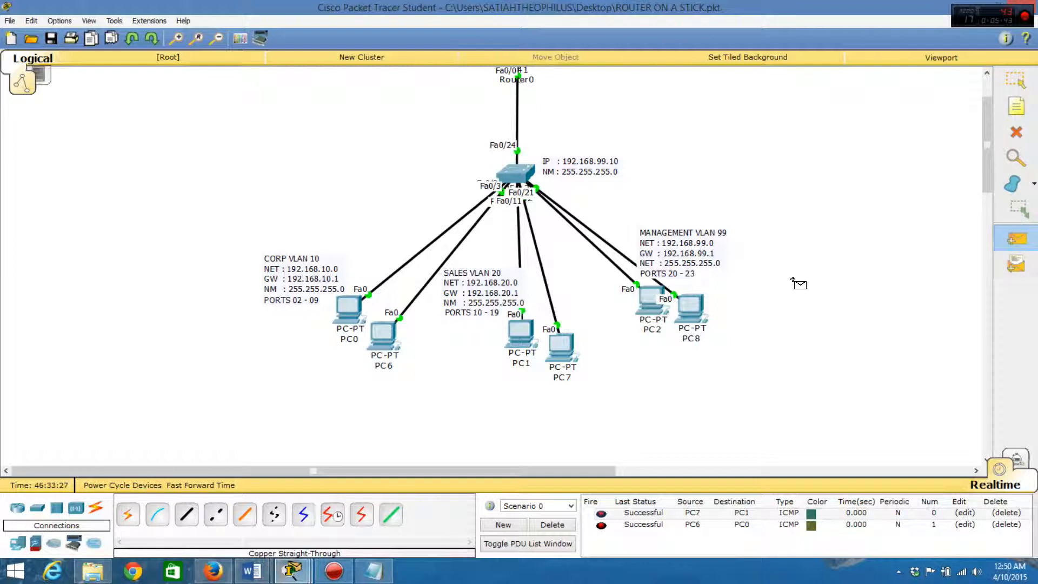
{"action": "left_click", "coordinate": [348, 306]}
{"action": "left_click", "coordinate": [552, 338]}
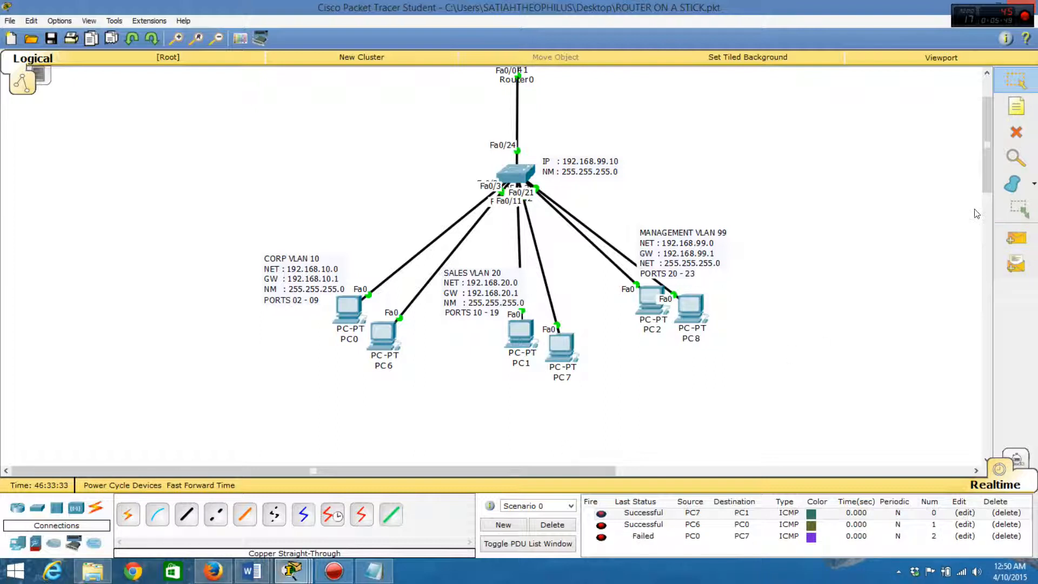
{"action": "left_click", "coordinate": [1015, 238]}
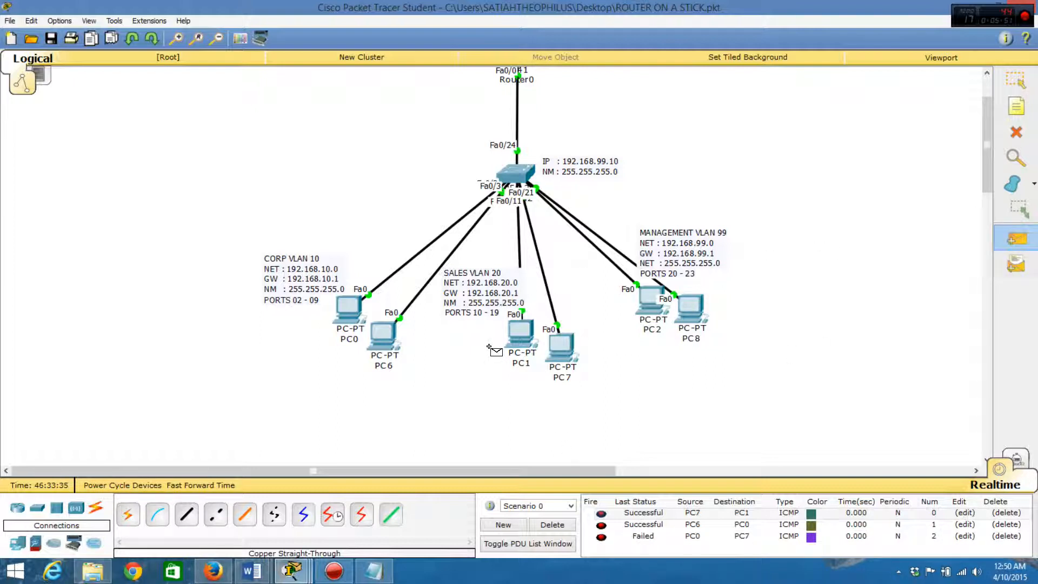
{"action": "left_click", "coordinate": [357, 317]}
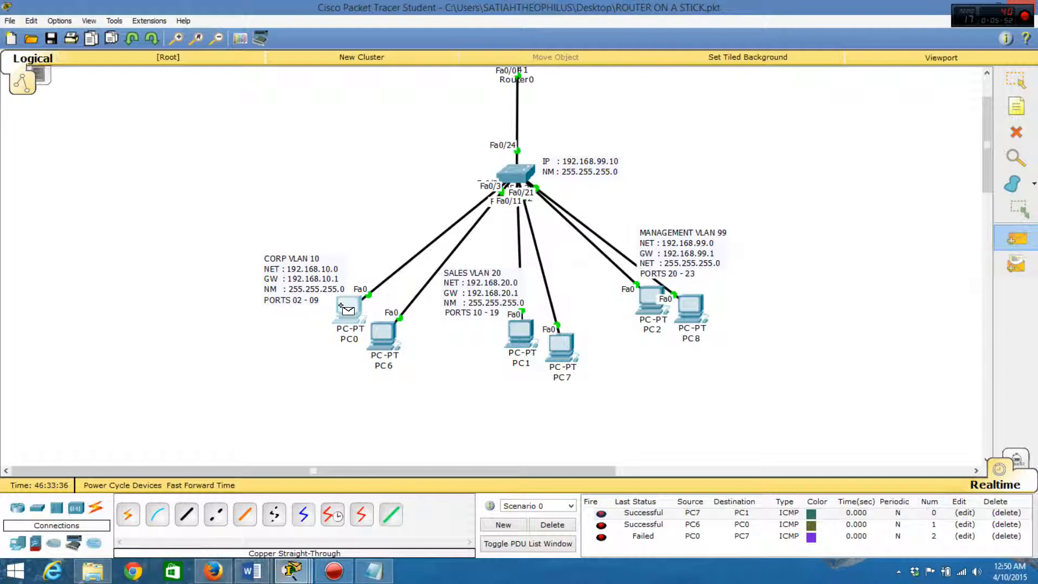
{"action": "left_click", "coordinate": [556, 340]}
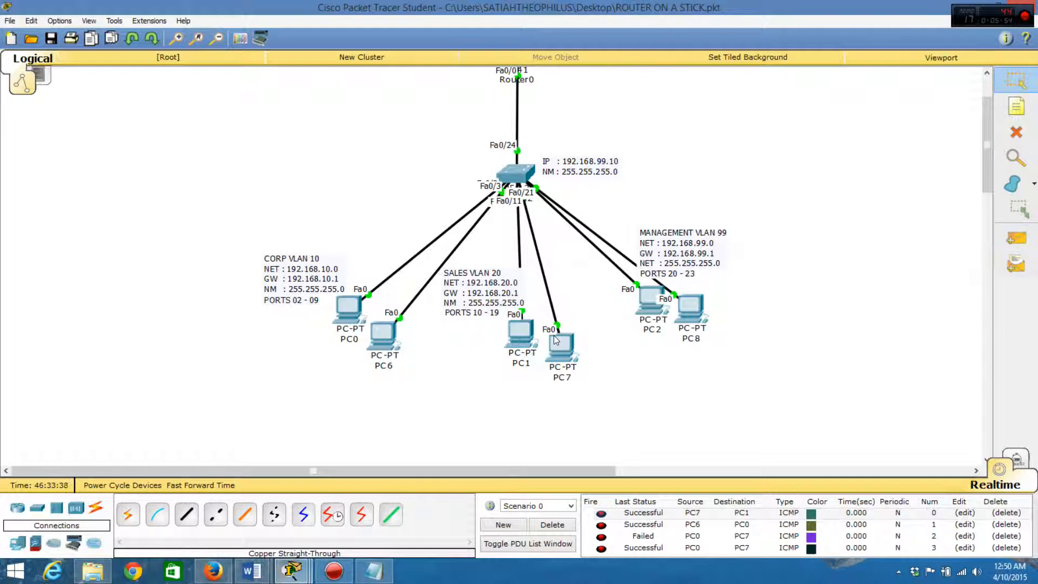
Delete Scenario 0's test PDUs and bring the whole router-on-a-stick topology into view
{"action": "left_click", "coordinate": [551, 526]}
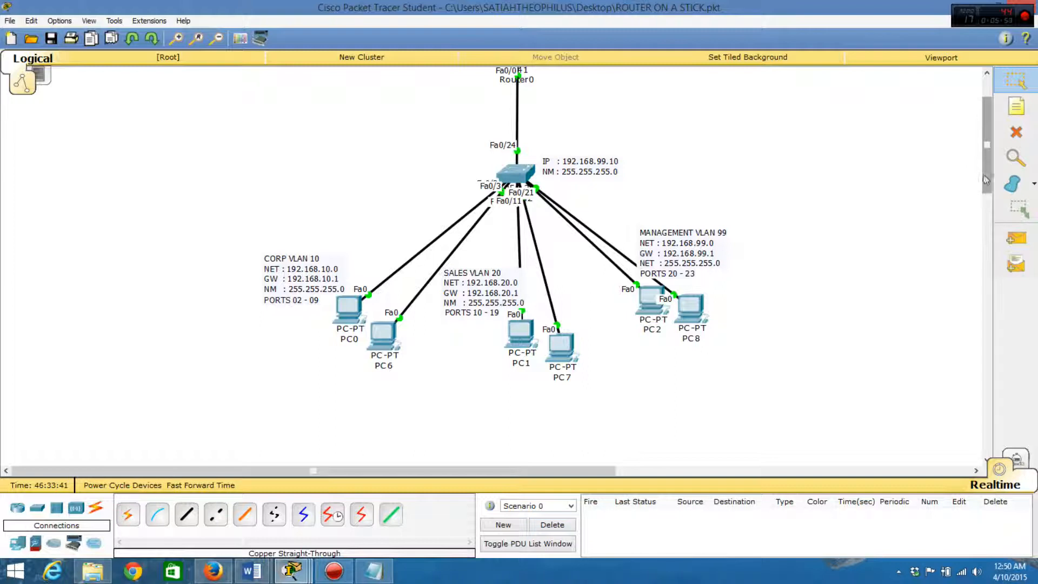
{"action": "mouse_move", "coordinate": [984, 175]}
{"action": "left_mouse_down"}
{"action": "mouse_move", "coordinate": [985, 154]}
{"action": "mouse_move", "coordinate": [985, 174]}
{"action": "left_mouse_up"}
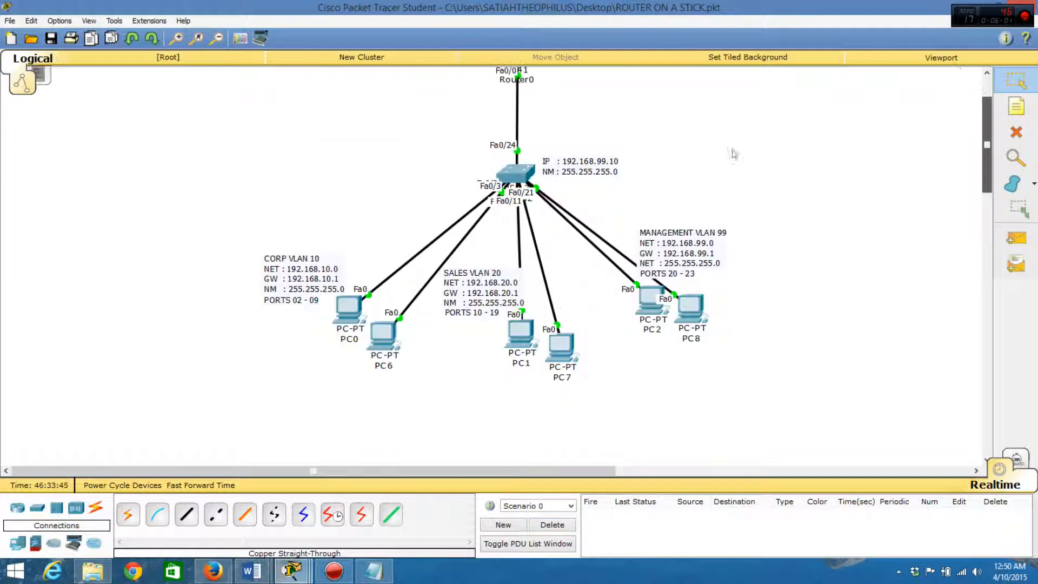
{"action": "scroll", "coordinate": [908, 88], "scroll_direction": "up", "scroll_amount": 3}
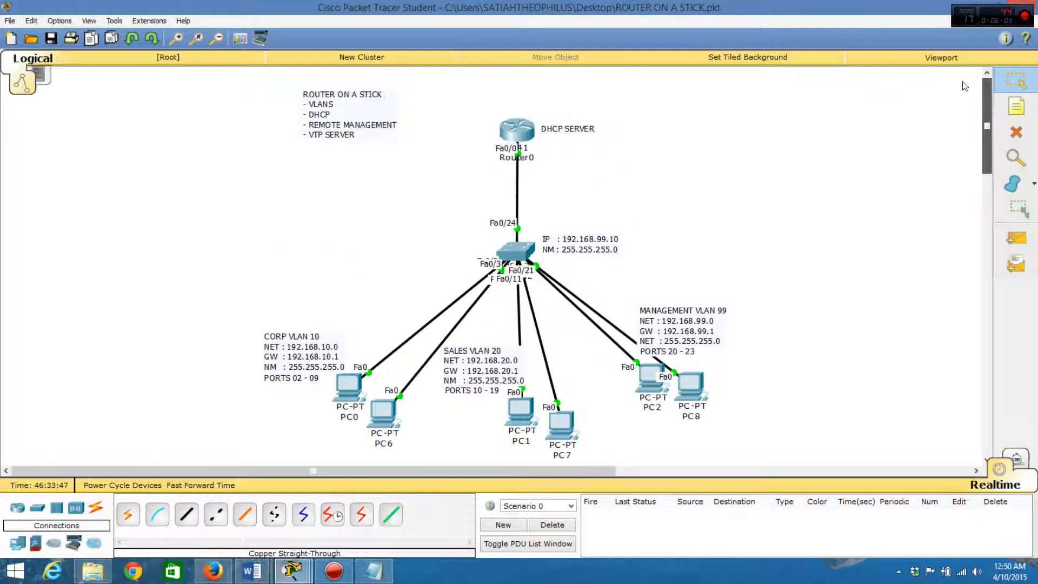
Open the central switch's command line and log in to the console with the access password
{"action": "scroll", "coordinate": [643, 145], "scroll_direction": "down", "scroll_amount": 3}
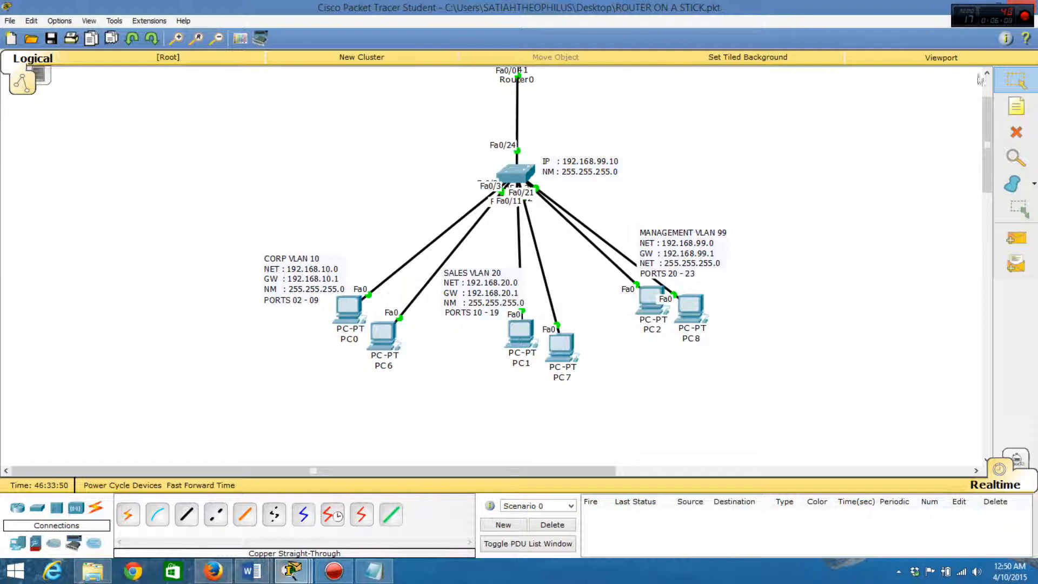
{"action": "scroll", "coordinate": [985, 83], "scroll_direction": "up", "scroll_amount": 3}
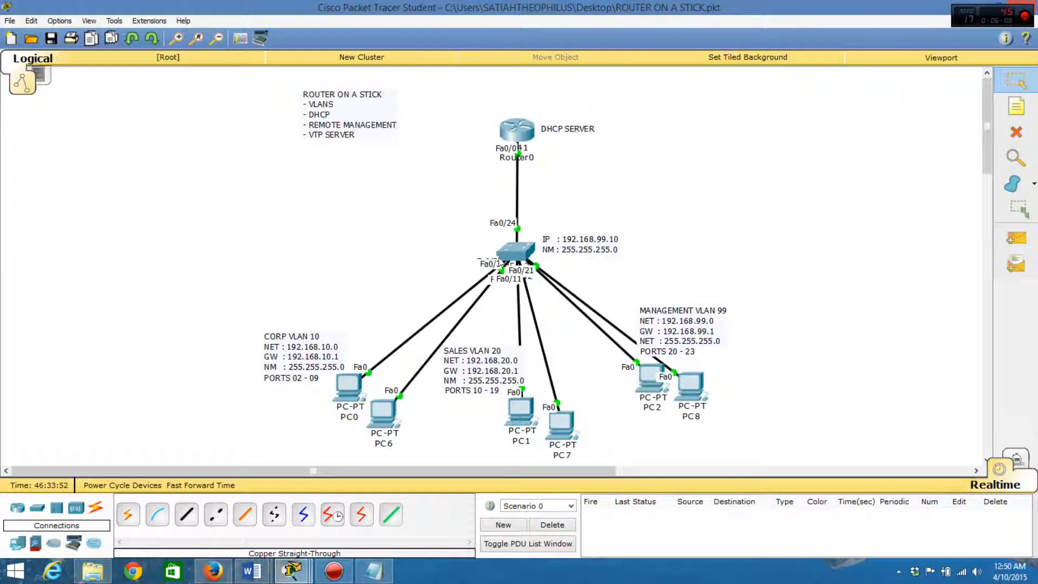
{"action": "left_click", "coordinate": [505, 259]}
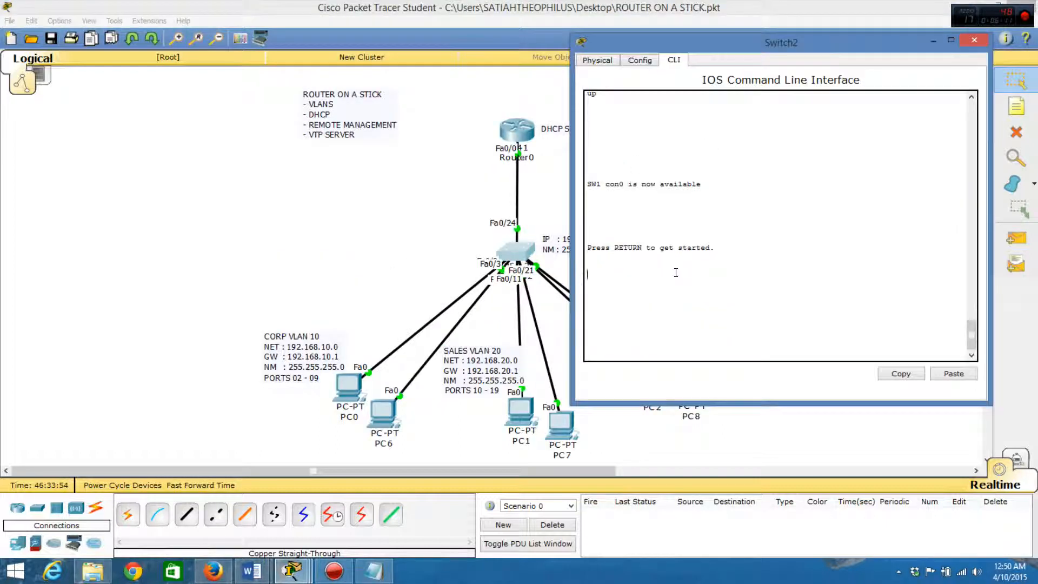
{"action": "key", "text": "Return"}
{"action": "key", "text": "Return"}
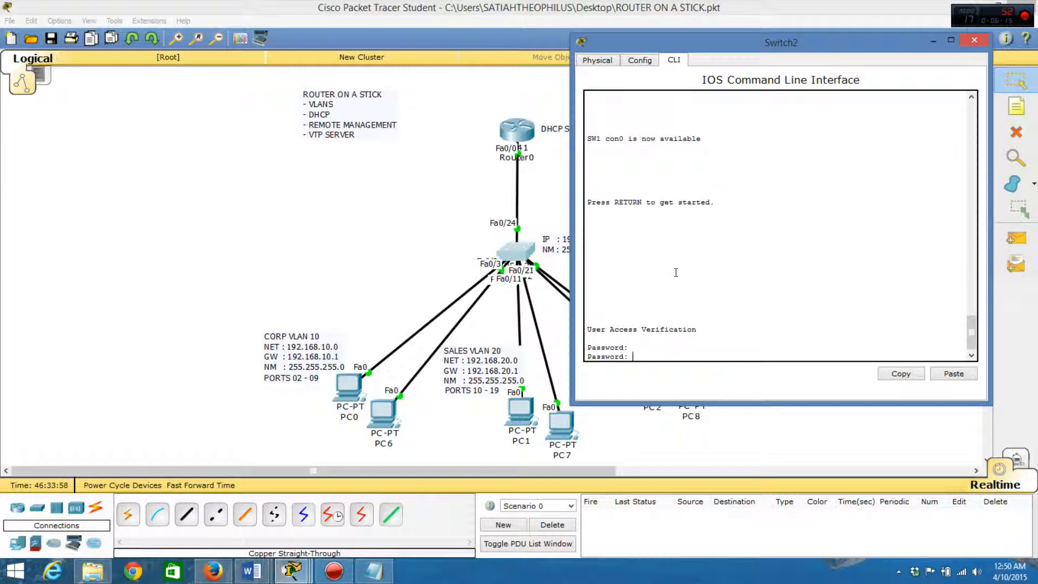
{"action": "key", "text": "Return"}
Enter privileged mode on SW1 with the enable password and start terminal configuration mode
{"action": "type", "text": "en"}
{"action": "key", "text": "Return"}
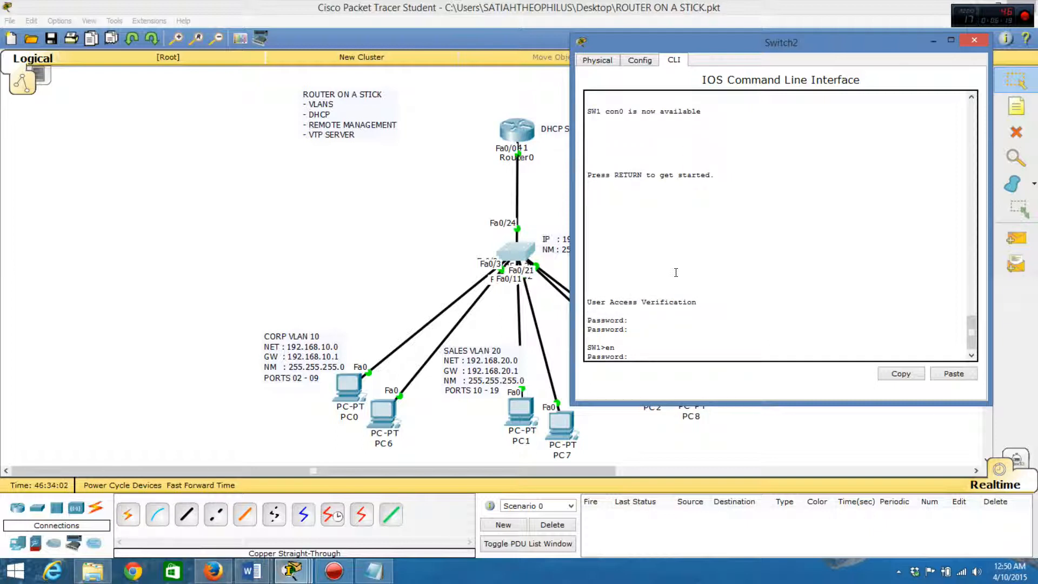
{"action": "key", "text": "Return"}
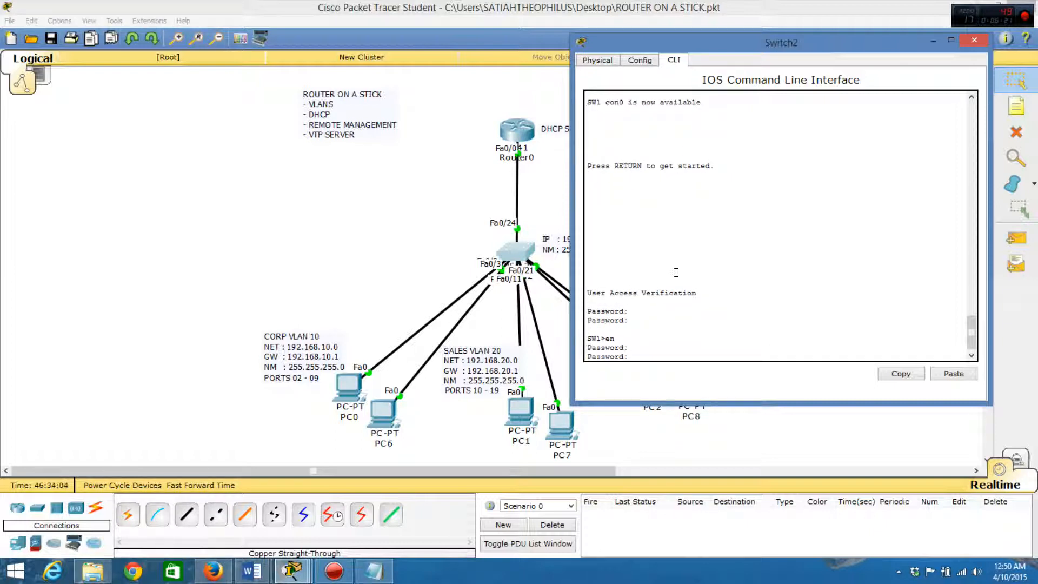
{"action": "key", "text": "Return"}
{"action": "type", "text": "conf"}
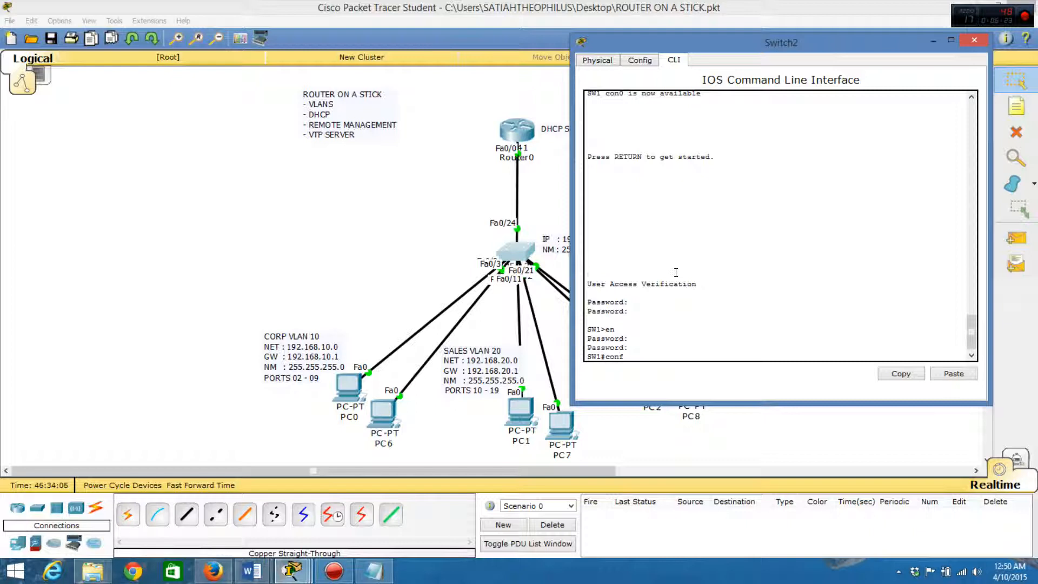
{"action": "key", "text": "Return"}
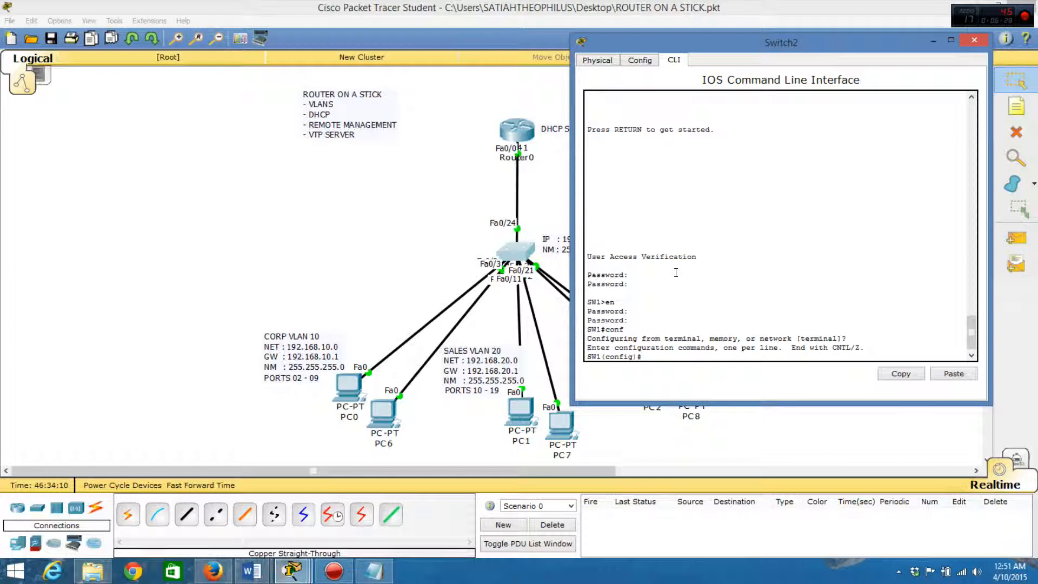
Try to display SW1's VTP status with show vtp status in configuration mode
{"action": "type", "text": "show vtp sta"}
{"action": "key", "text": "Tab"}
{"action": "type", "text": "u"}
{"action": "key", "text": "BackSpace"}
{"action": "key", "text": "BackSpace"}
{"action": "type", "text": "tu"}
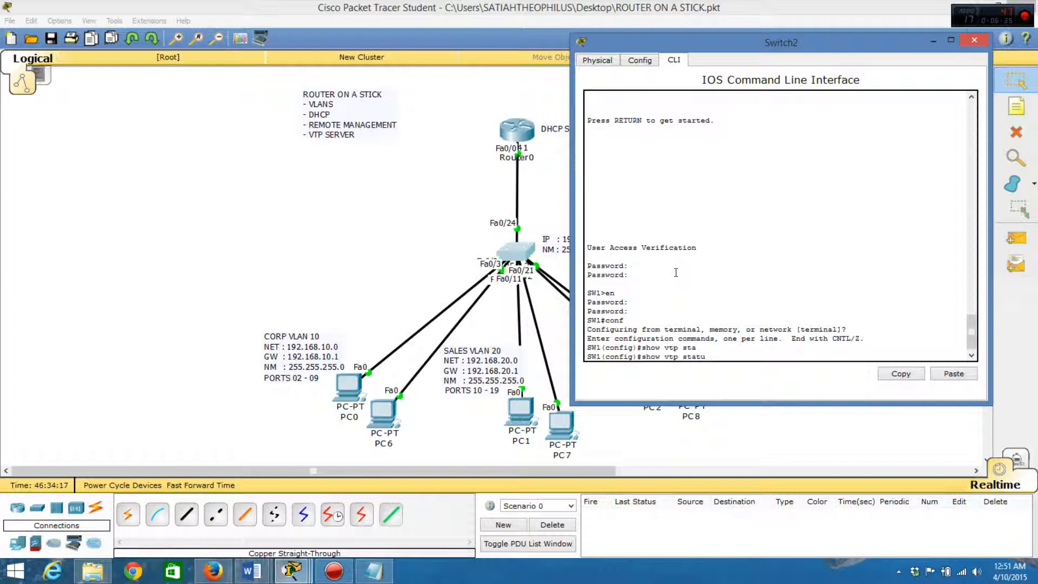
{"action": "type", "text": "s"}
{"action": "key", "text": "Return"}
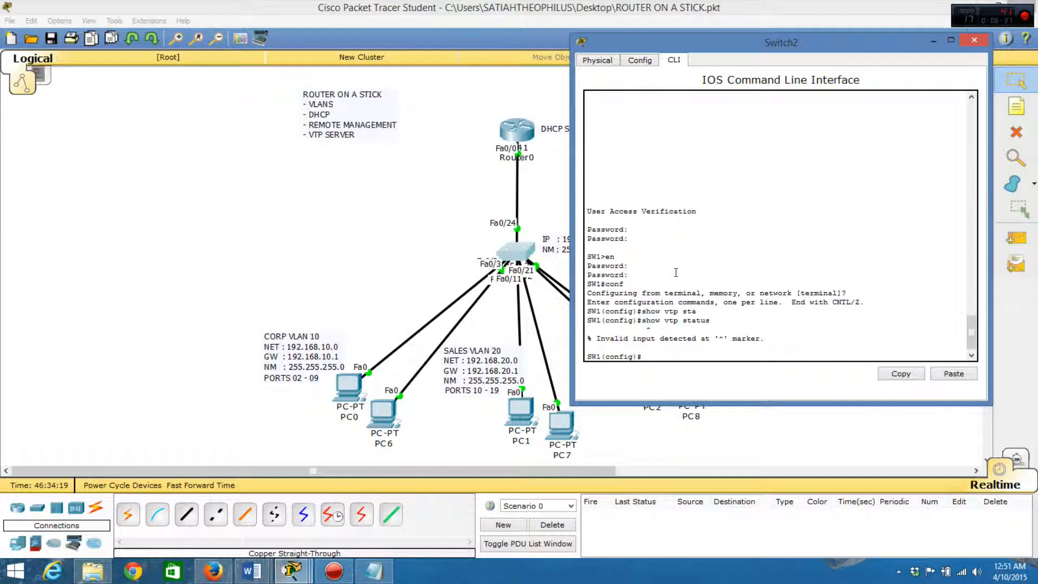
Display SW1's VTP status from configuration mode with do show vtp status
{"action": "type", "text": "do show vtp sta"}
{"action": "key", "text": "Tab"}
{"action": "type", "text": "u"}
{"action": "key", "text": "BackSpace"}
{"action": "type", "text": "tus"}
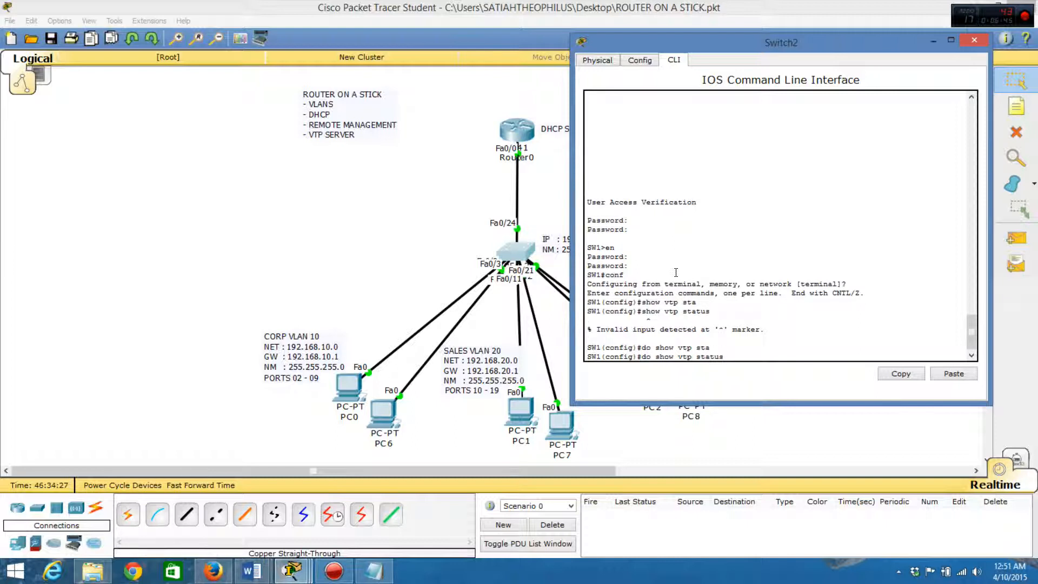
{"action": "key", "text": "Return"}
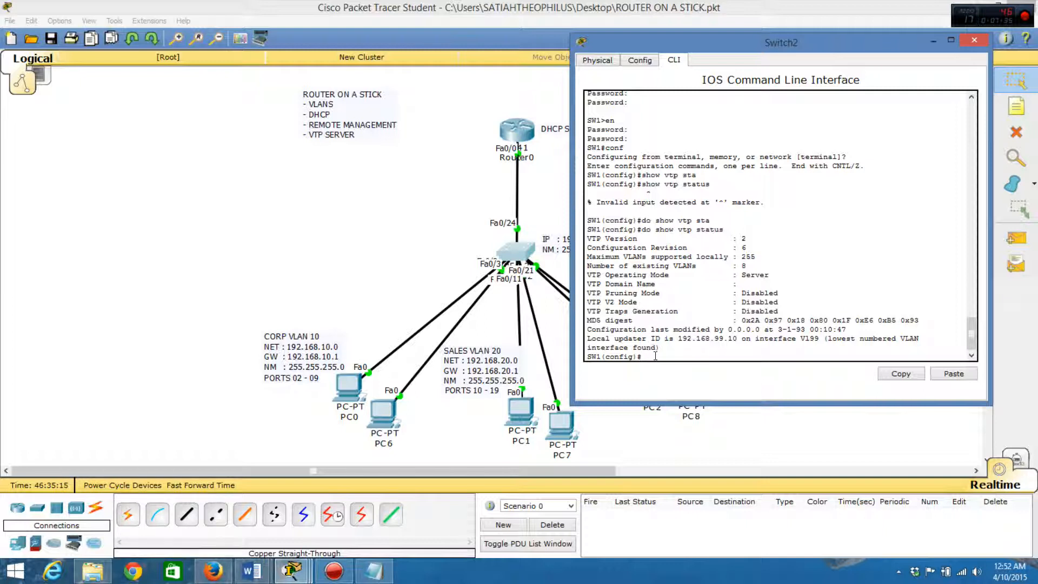
Set SW1's VTP domain to CORE.COM and define the VTP password
{"action": "type", "text": "vtp doma"}
{"action": "key", "text": "Tab"}
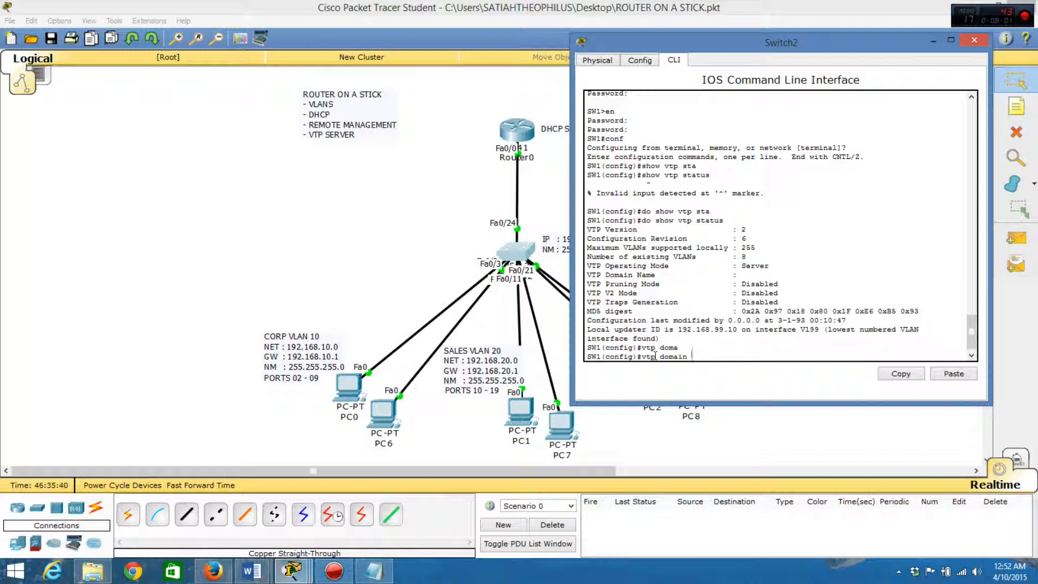
{"action": "type", "text": "CORE.COM"}
{"action": "key", "text": "Return"}
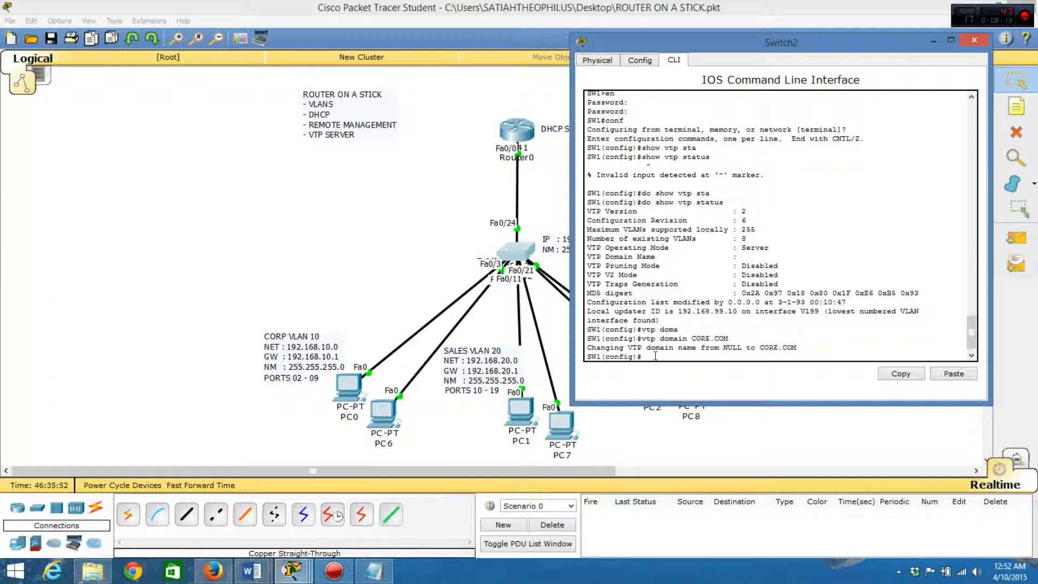
{"action": "type", "text": "vtp password cisco"}
{"action": "key", "text": "Return"}
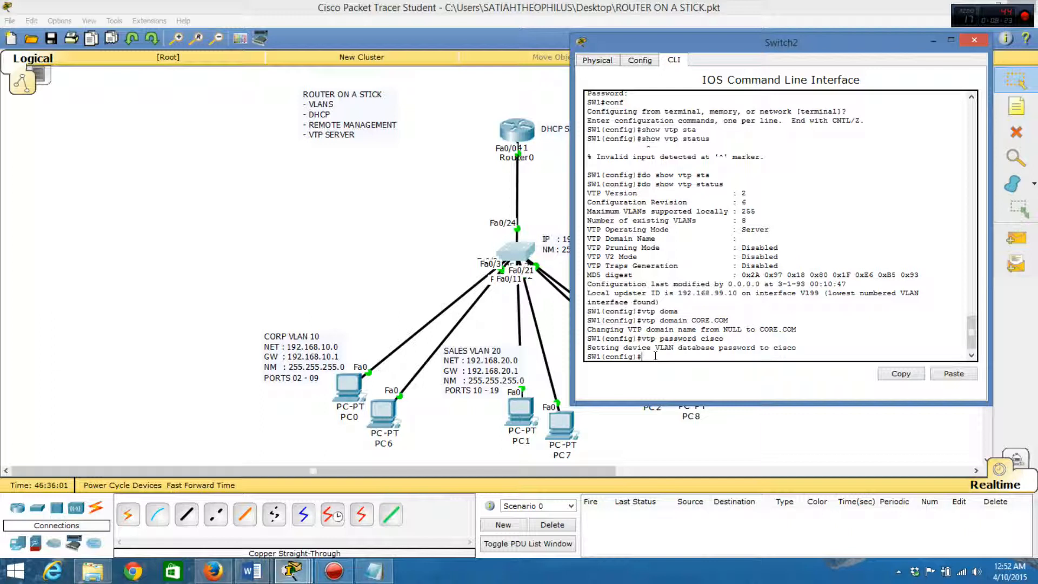
Set SW1 to VTP version 2 and VTP server mode
{"action": "type", "text": "vtp version"}
{"action": "type", "text": "2"}
{"action": "key", "text": "Return"}
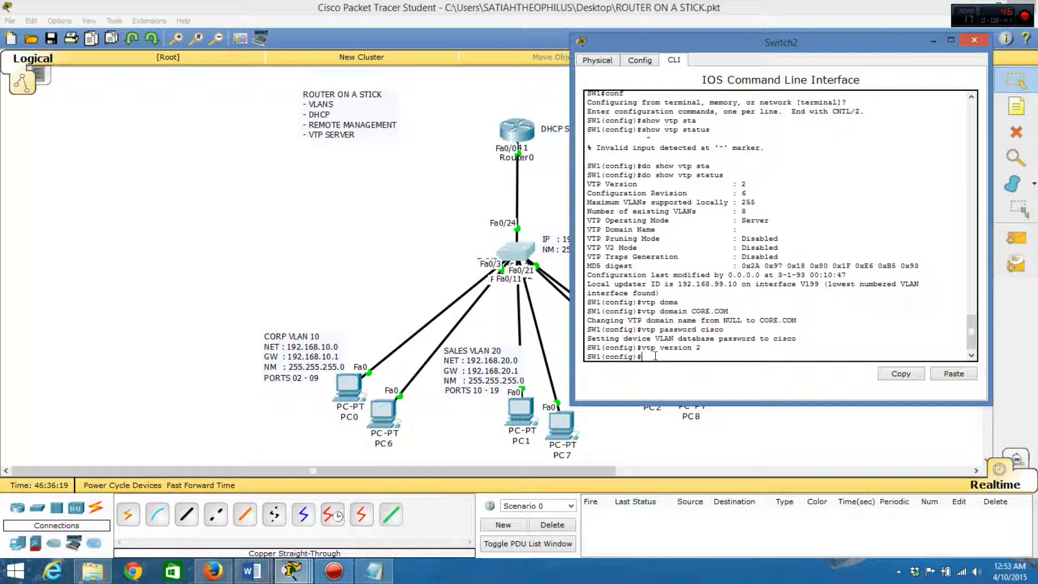
{"action": "type", "text": "vtp mode server"}
{"action": "key", "text": "Return"}
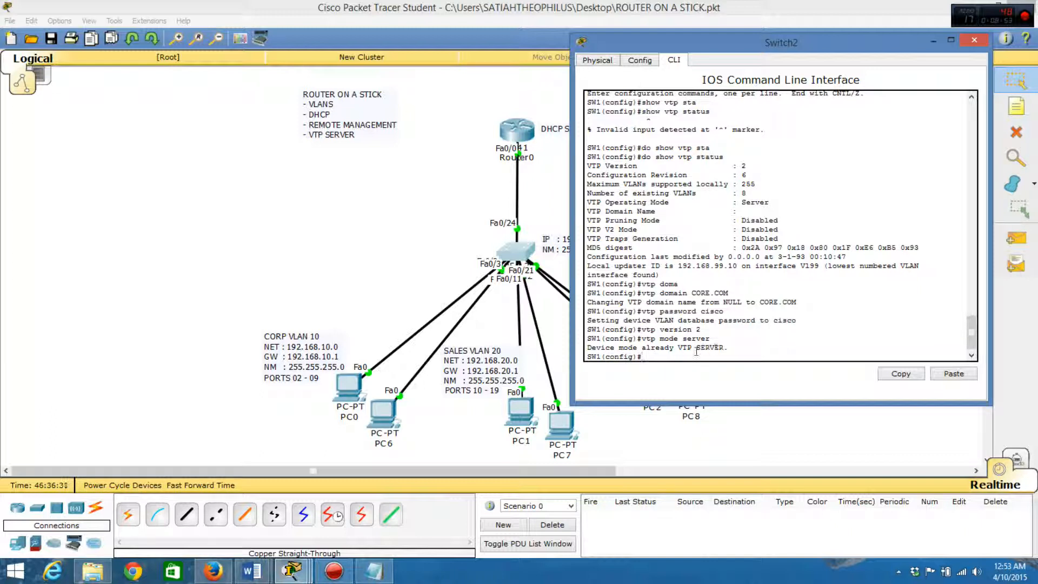
Review SW1's VTP status again to check the new domain, version and mode settings
{"action": "type", "text": "do show vtp status"}
{"action": "key", "text": "Return"}
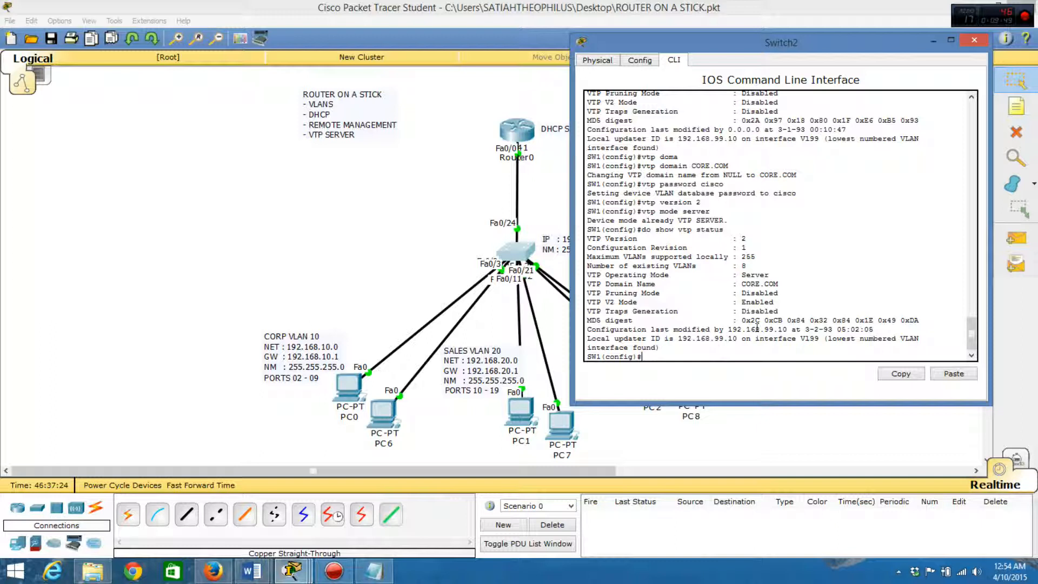
{"action": "key", "text": "Return"}
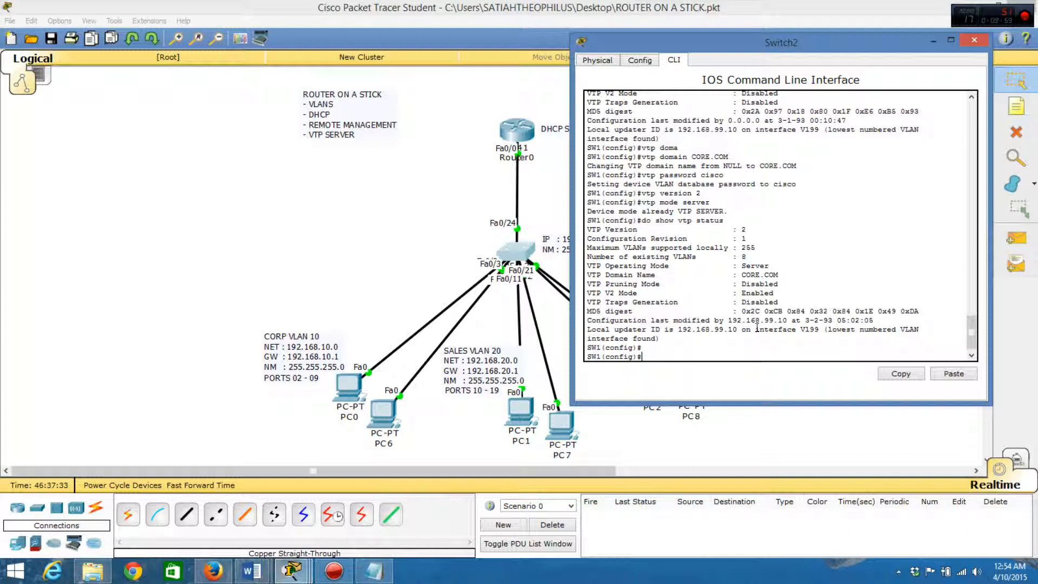
Leave configuration mode and save SW1's running configuration to startup-config
{"action": "type", "text": "exit"}
{"action": "key", "text": "Return"}
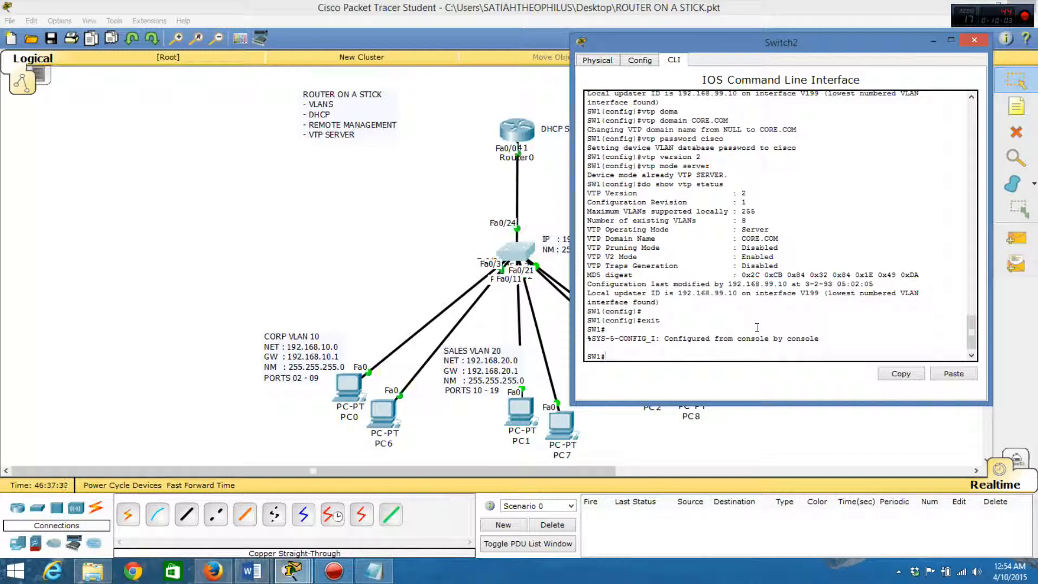
{"action": "type", "text": "copy runst sta"}
{"action": "key", "text": "Tab"}
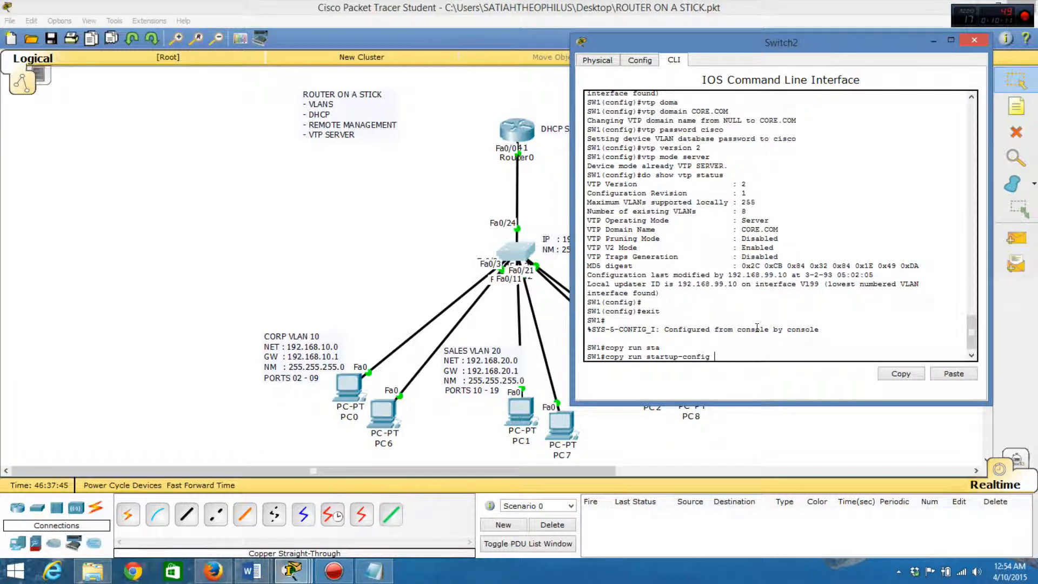
{"action": "key", "text": "Return"}
{"action": "key", "text": "Return"}
{"action": "key", "text": "Return"}
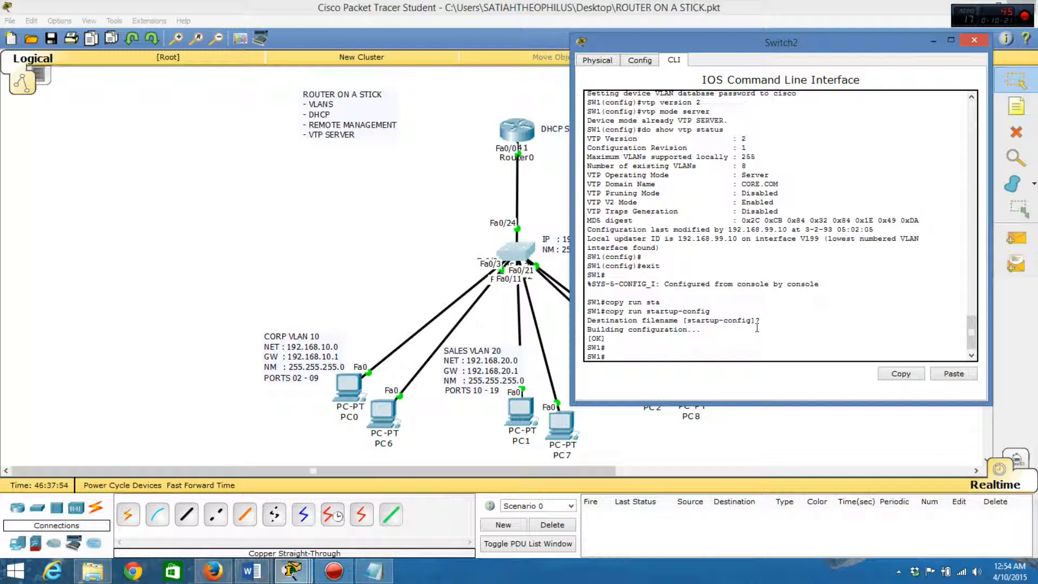
Log out of SW1's console session and minimize the switch window
{"action": "type", "text": "exit"}
{"action": "key", "text": "Return"}
{"action": "key", "text": "Return"}
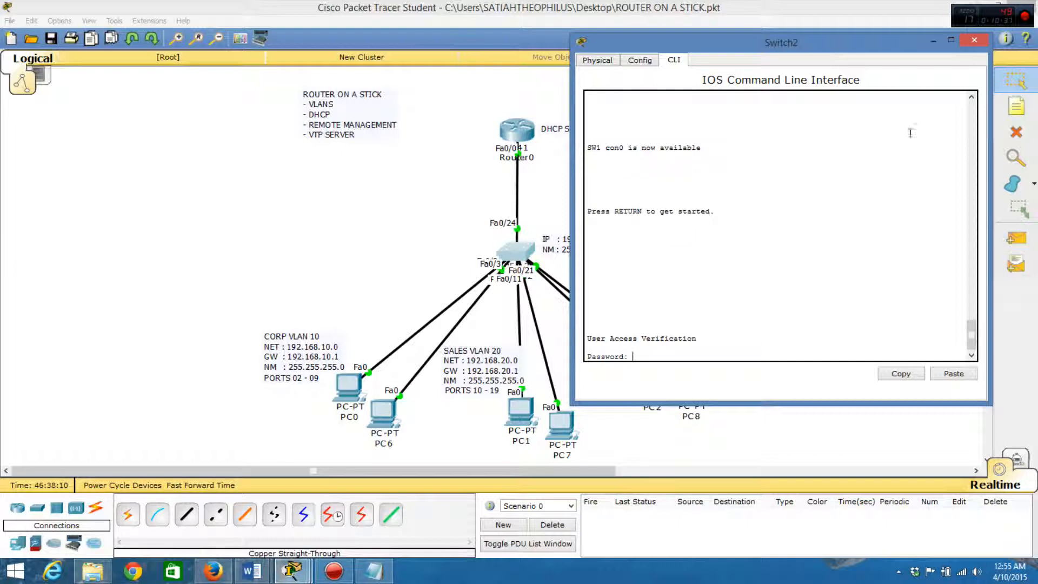
{"action": "left_click", "coordinate": [931, 41]}
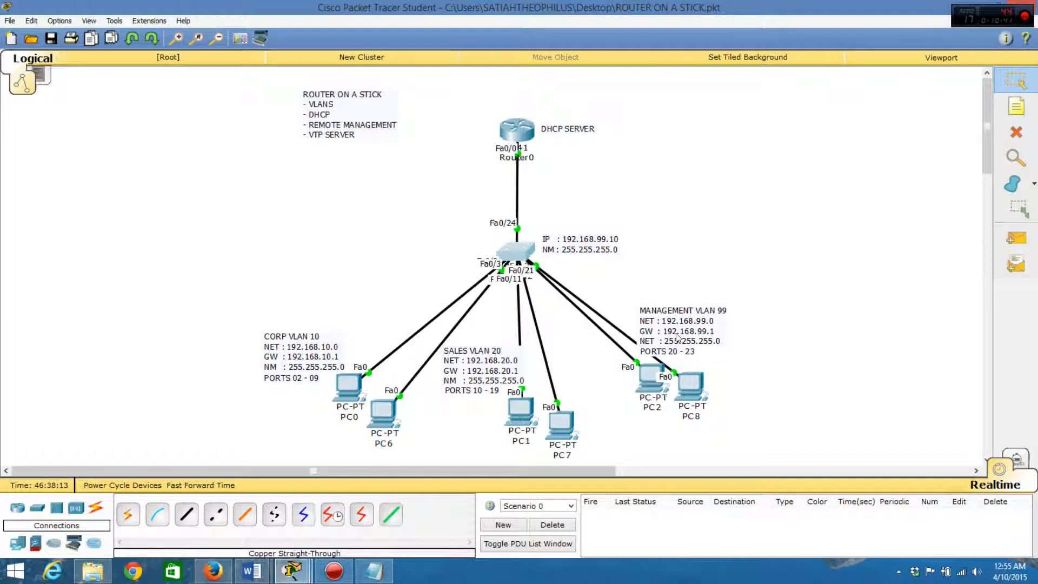
{"action": "mouse_move", "coordinate": [341, 576]}
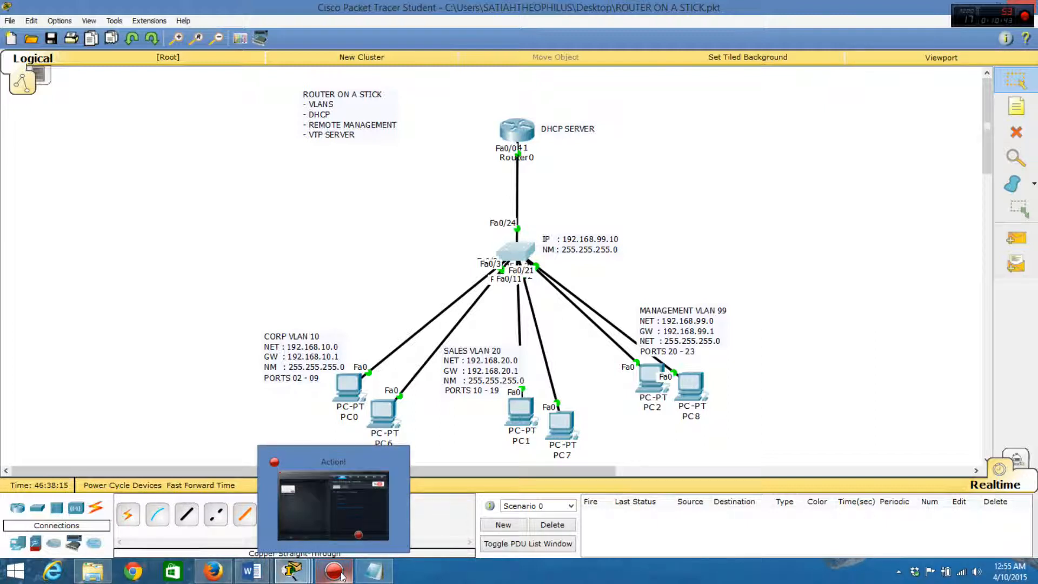
{"action": "mouse_move", "coordinate": [342, 506]}
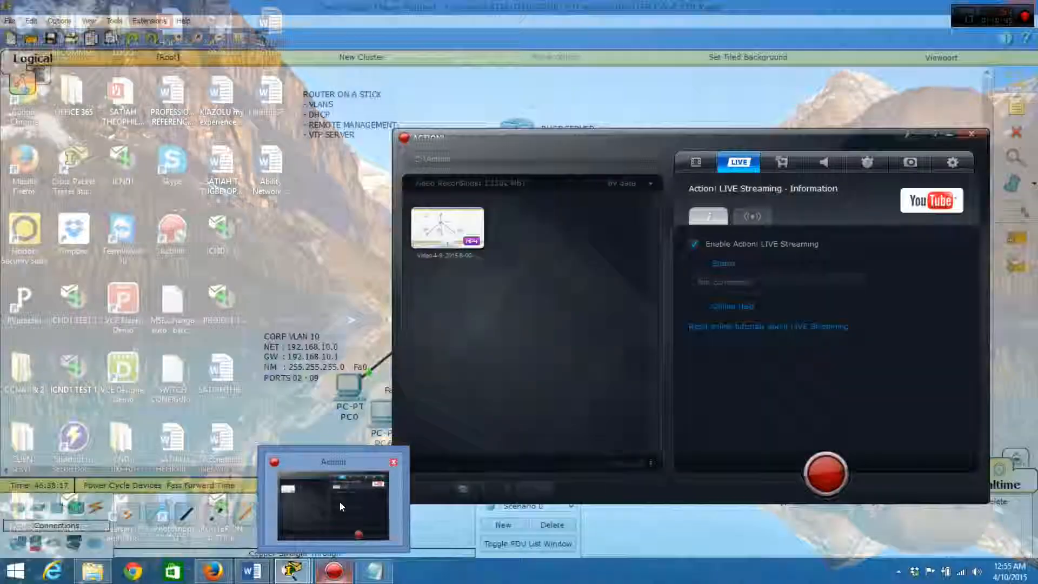